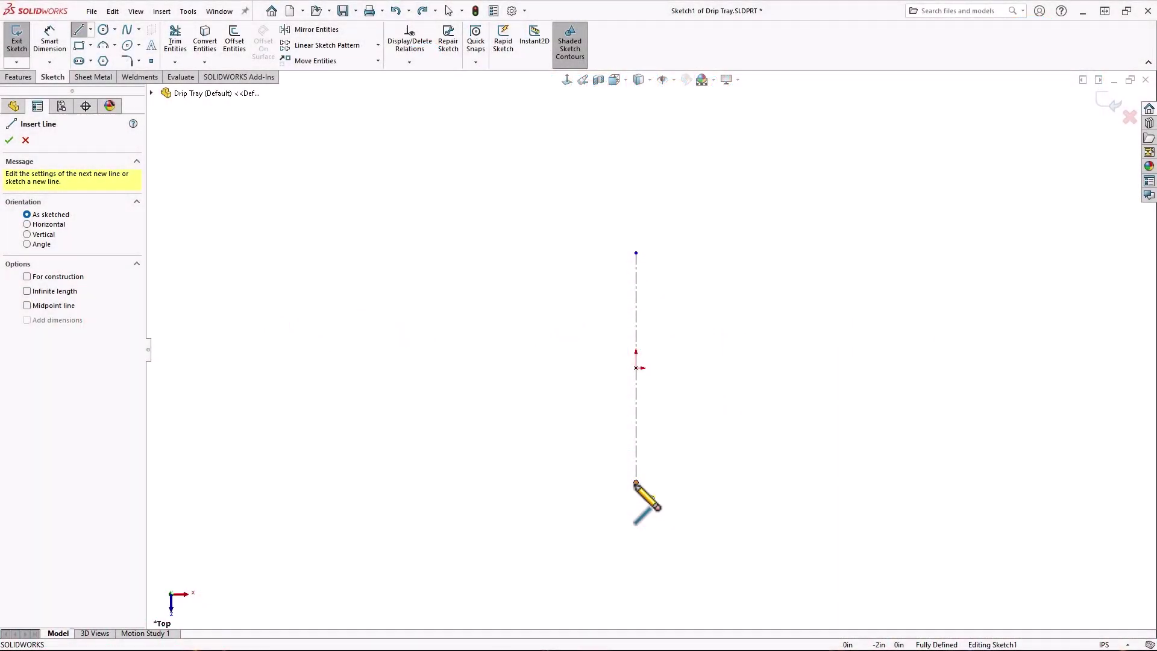
Step: Sketch the left half-profile from the centerline's lower end back to the centerline, with a bottom line about 2.5 in long and a 1 in vertical side
click(636, 482)
click(495, 482)
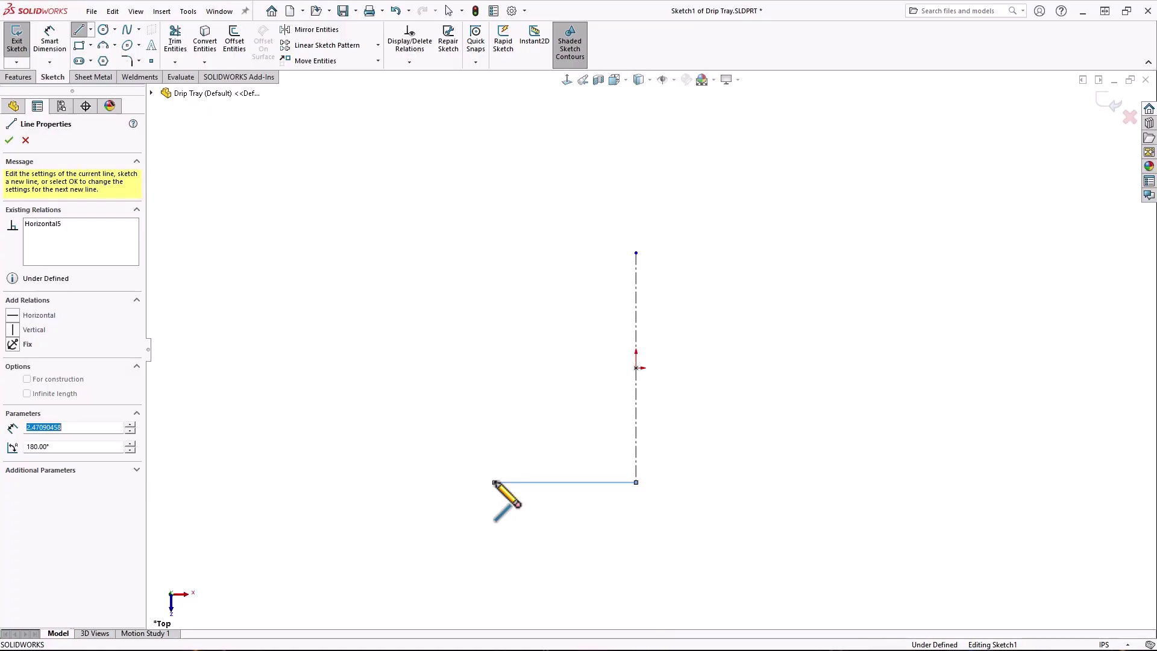
click(402, 326)
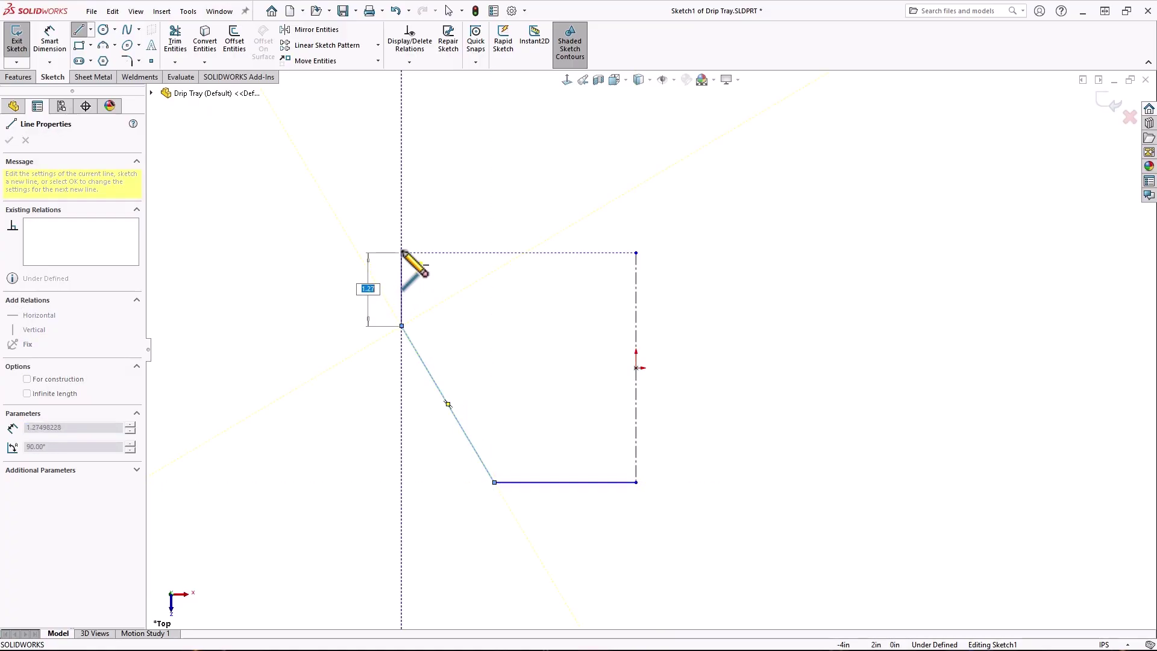
text(1)
key(Return)
click(636, 268)
key(Escape)
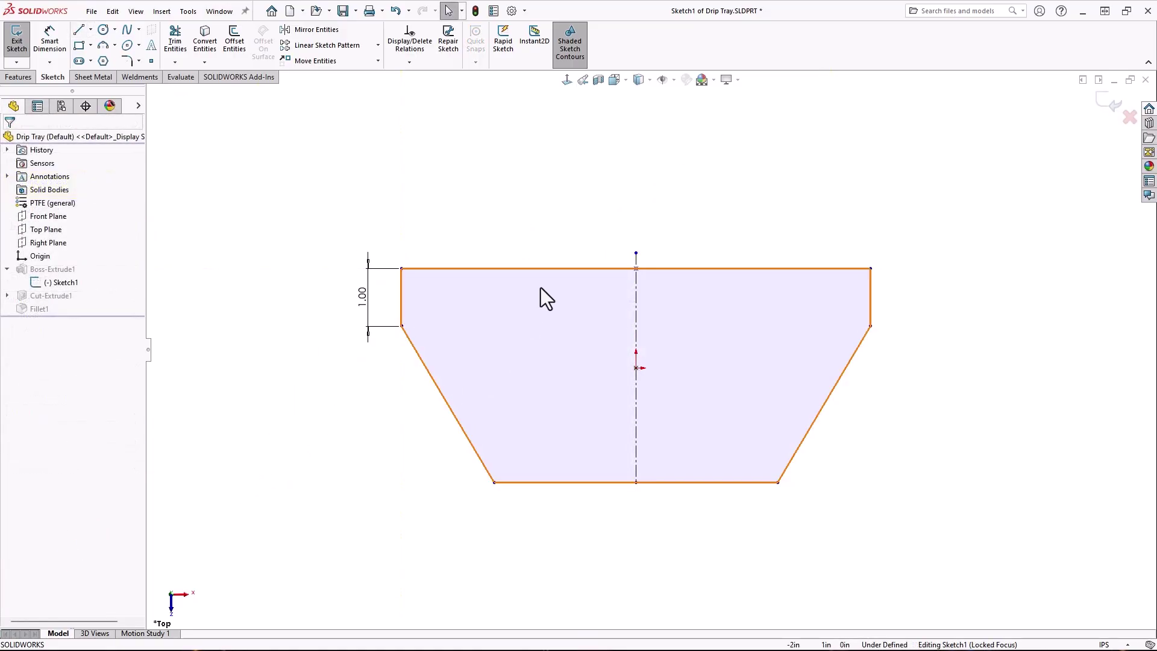
Step: Dimension the full length of the profile's top edge to 9 in
click(553, 269)
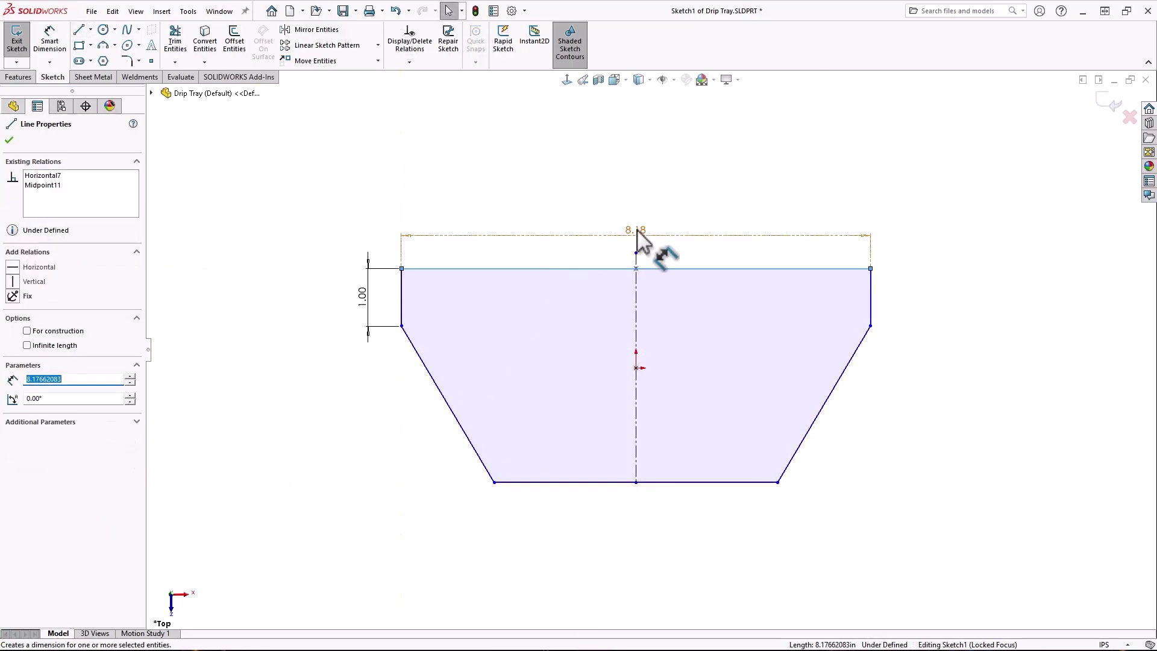
click(638, 230)
text(9)
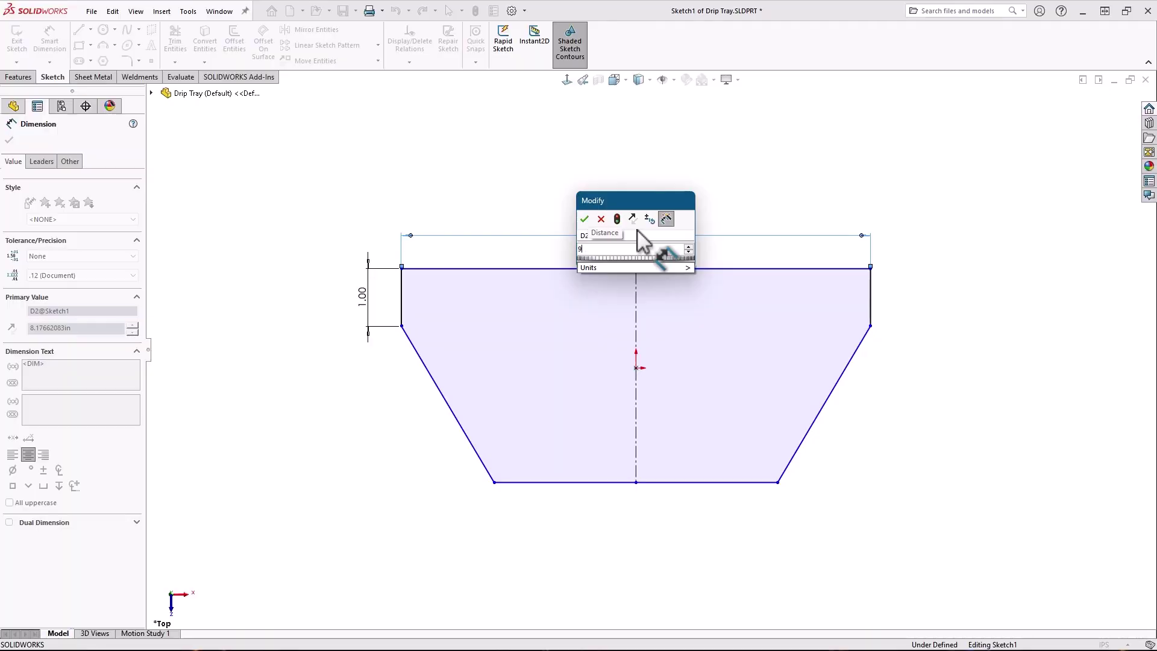
key(Return)
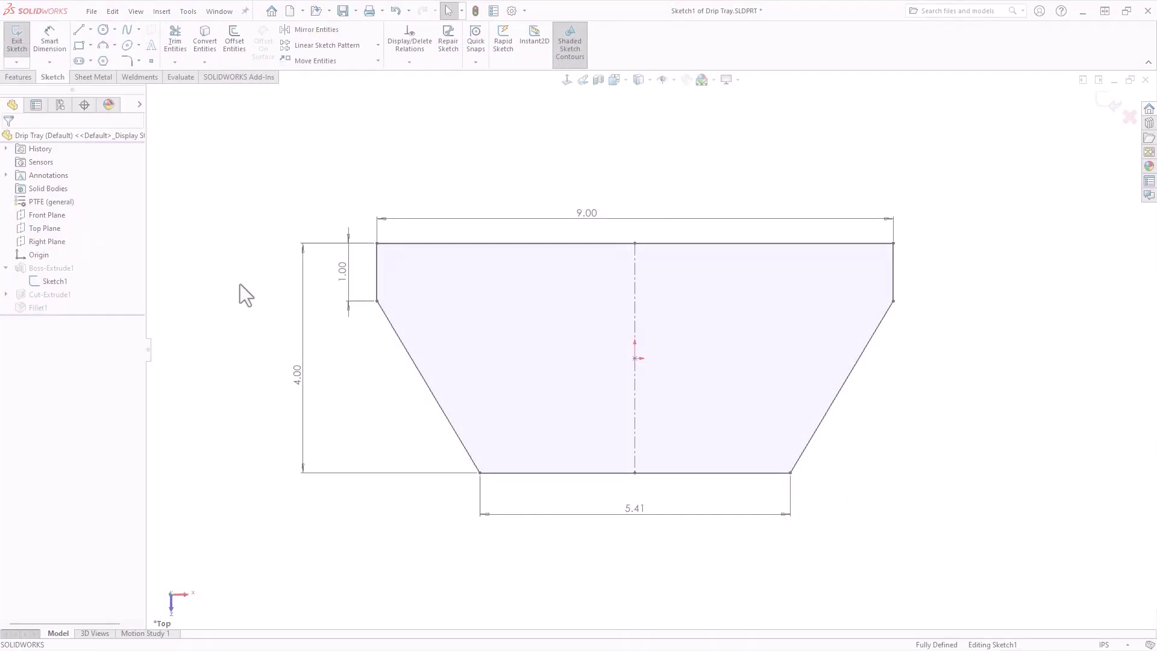
Step: Delete the 1.00 dimension from the profile's short left vertical edge
click(342, 271)
key(Delete)
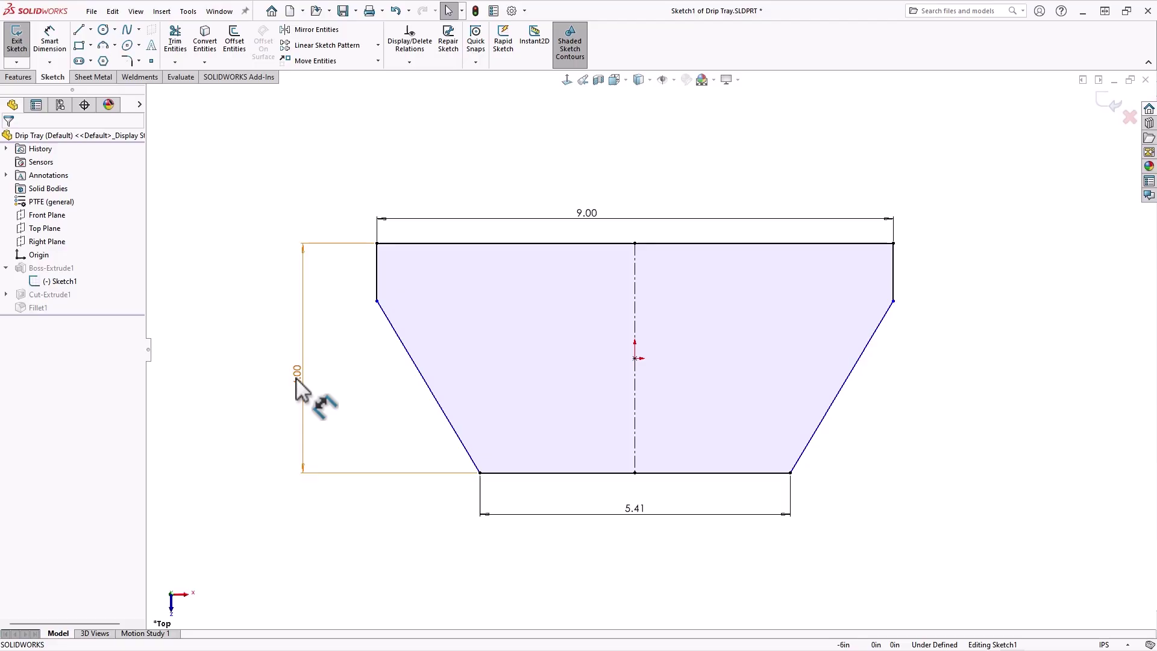
Step: Try an overall height of 3.9 in, cancel that change, and try moving the left vertical edge's lower corner inward
double_click(302, 396)
scroll(277, 401, up, 2)
mouse_move(279, 402)
mouse_down()
mouse_move(302, 404)
mouse_move(246, 404)
mouse_move(264, 384)
mouse_up()
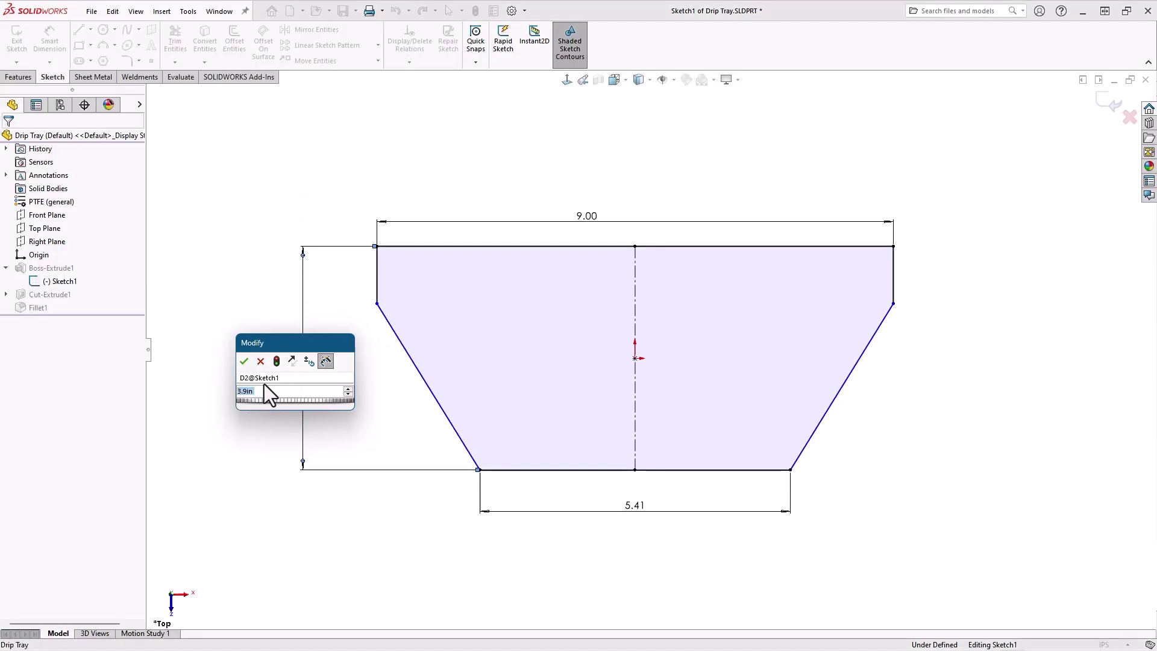
click(262, 364)
drag(377, 302, 462, 331)
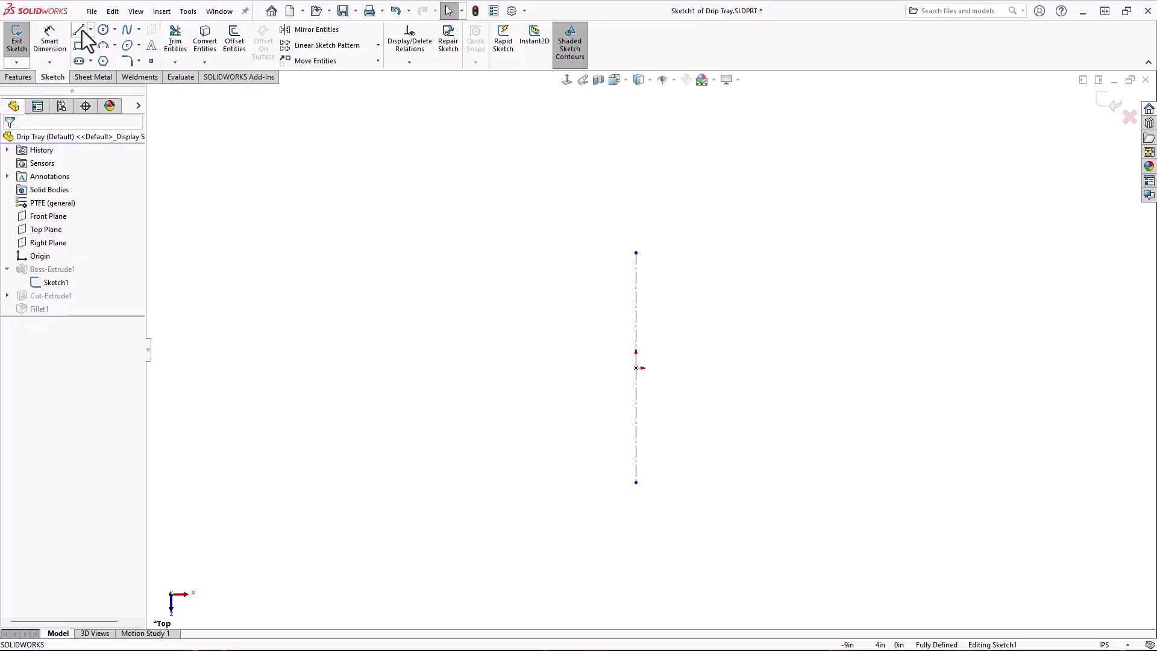
Step: Sketch the left half-profile with lines between the centerline's lower and upper ends, and mirror it for a bottom edge about 5.5 in wide
click(80, 31)
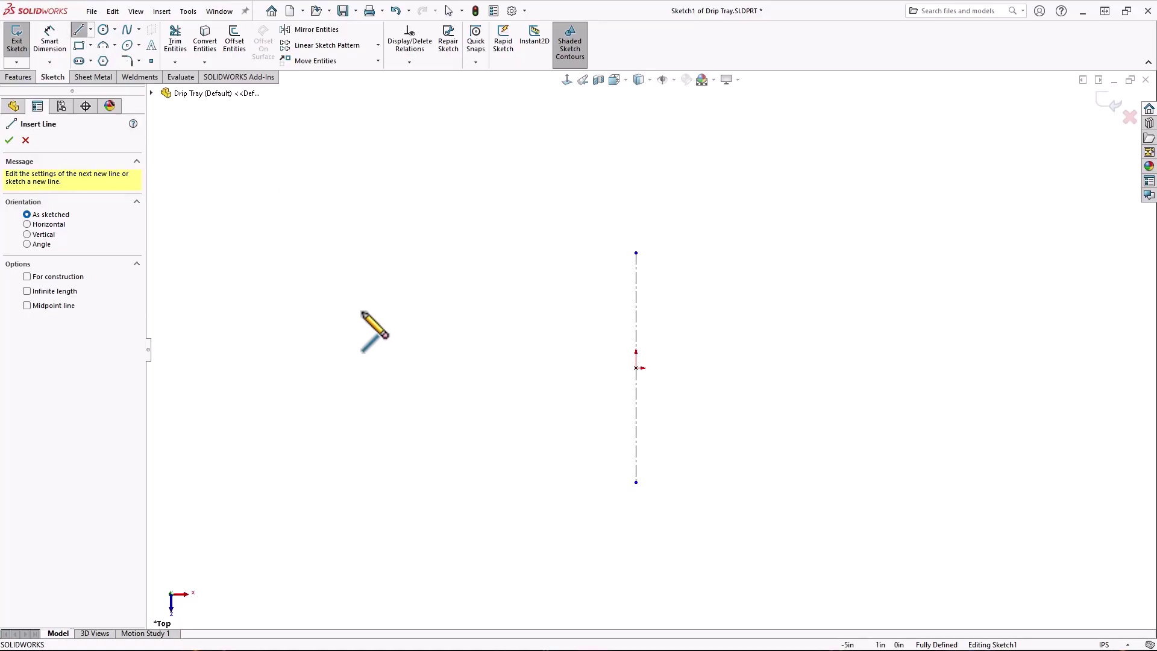
click(635, 482)
click(478, 482)
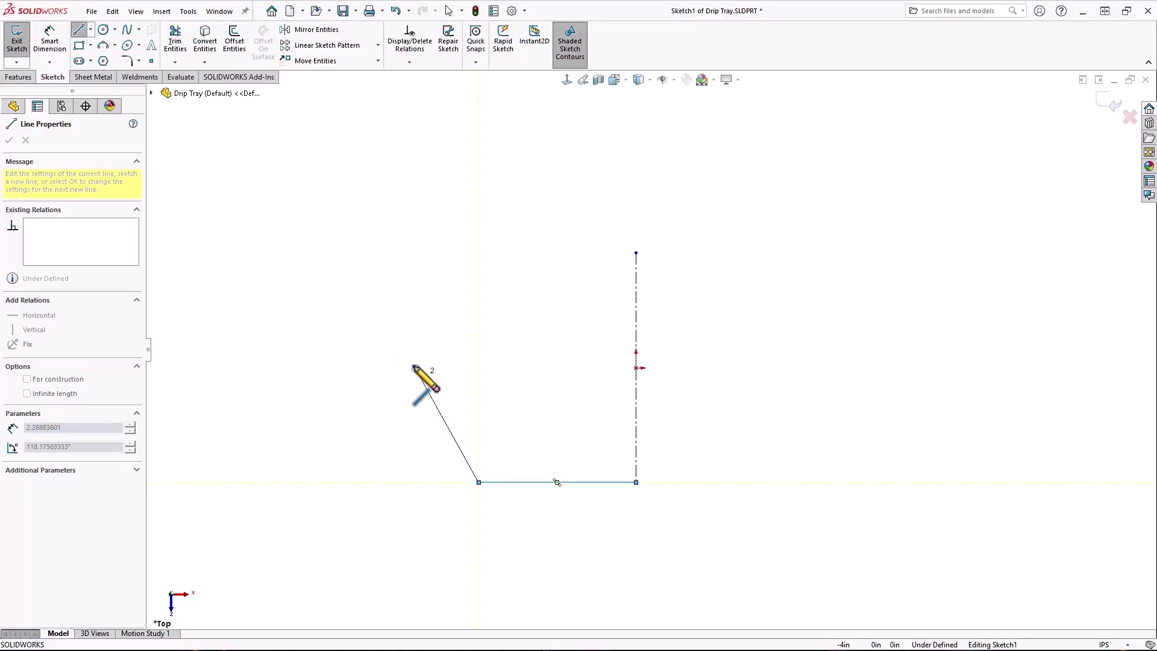
click(376, 322)
click(376, 253)
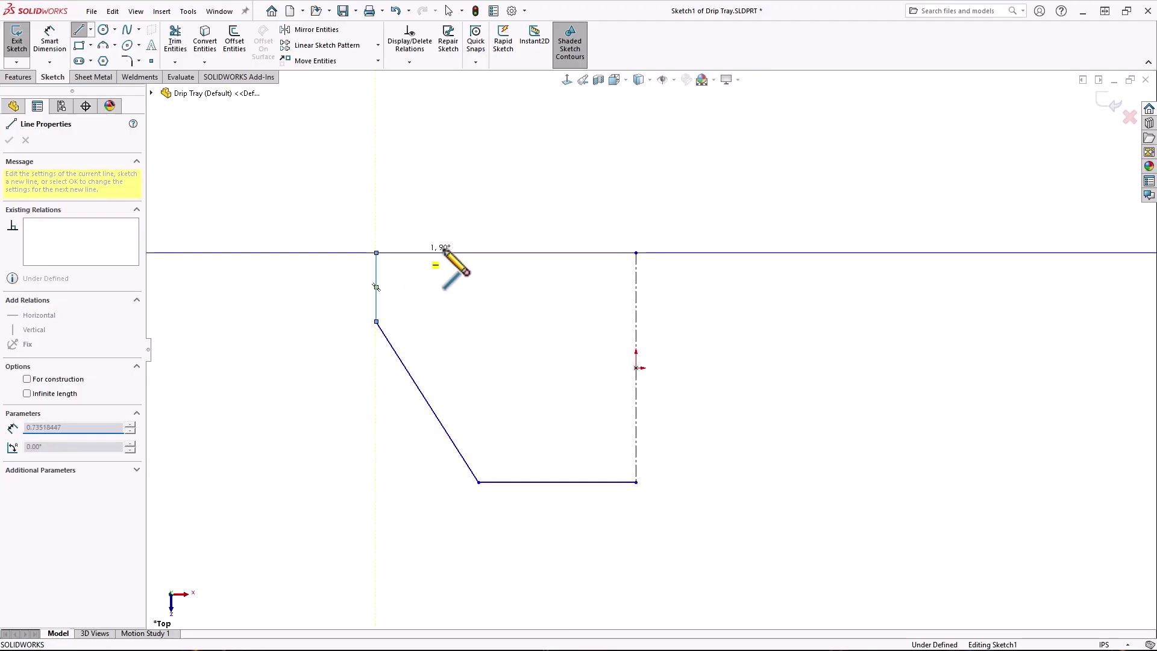
click(636, 252)
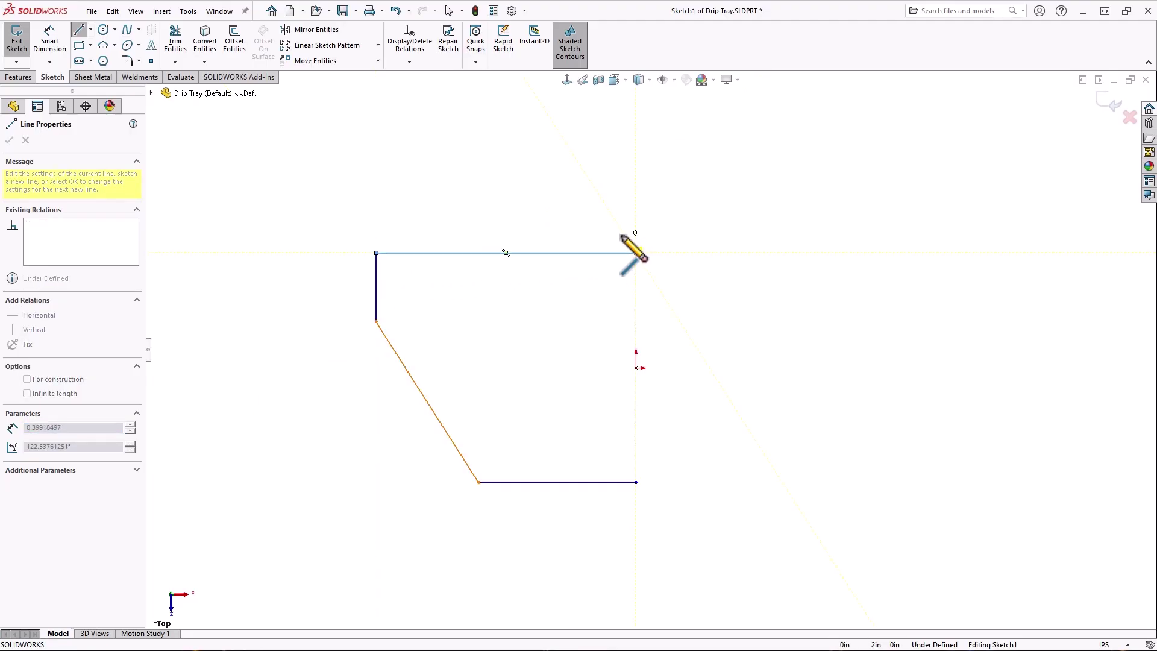
key(Escape)
mouse_move(304, 192)
mouse_down()
mouse_move(533, 348)
mouse_move(713, 526)
mouse_up()
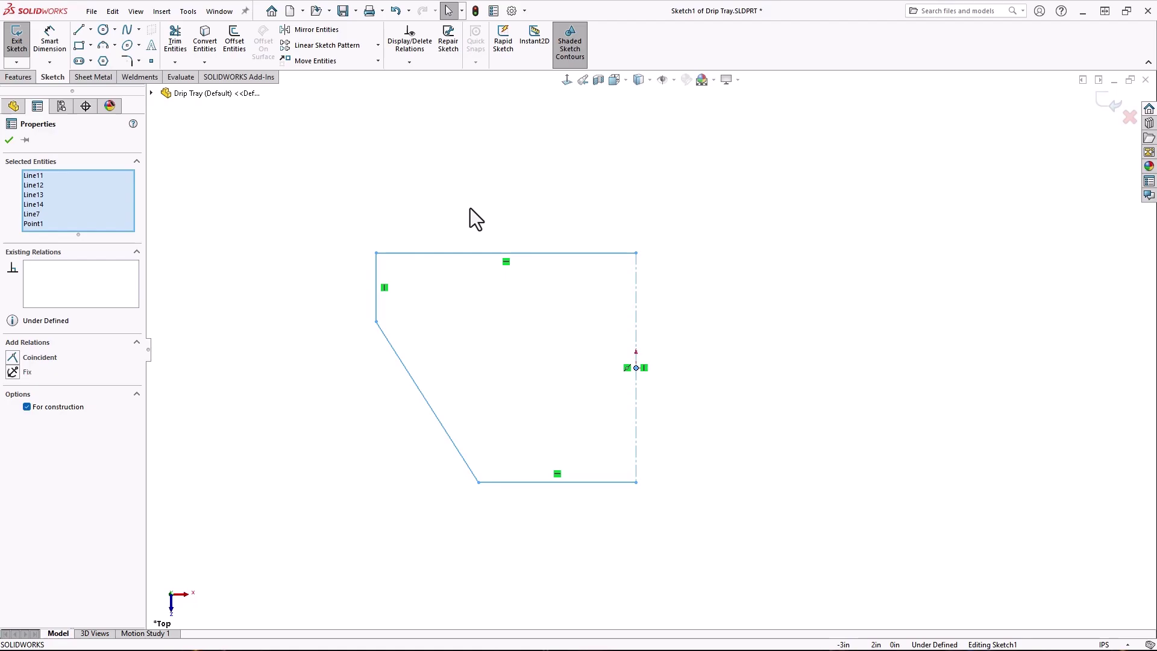
click(312, 29)
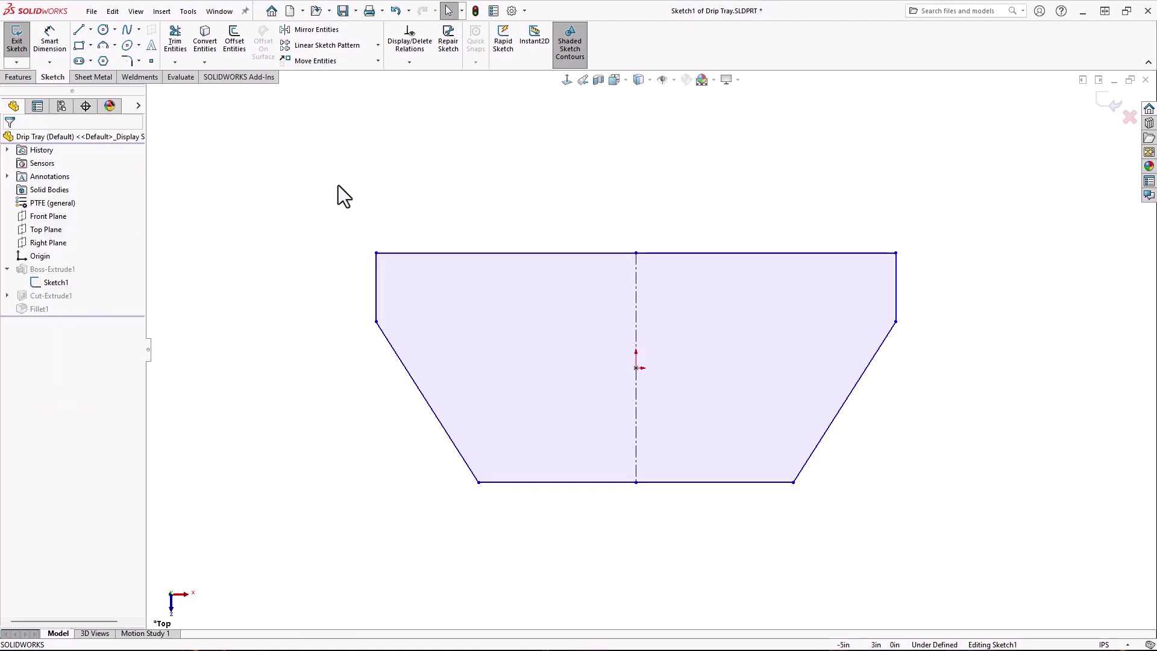
Step: Dimension the profile's top edge to 9 in and the left vertical edge to 1 in
click(58, 45)
click(482, 253)
click(646, 208)
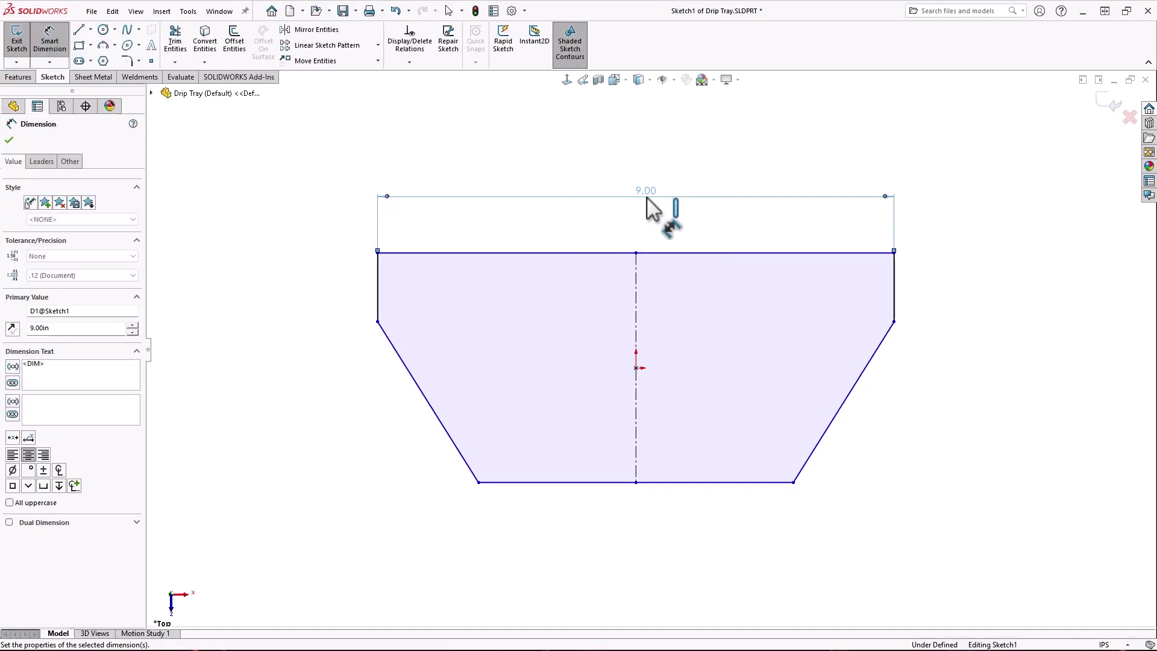
click(379, 304)
click(320, 279)
text(1)
key(Return)
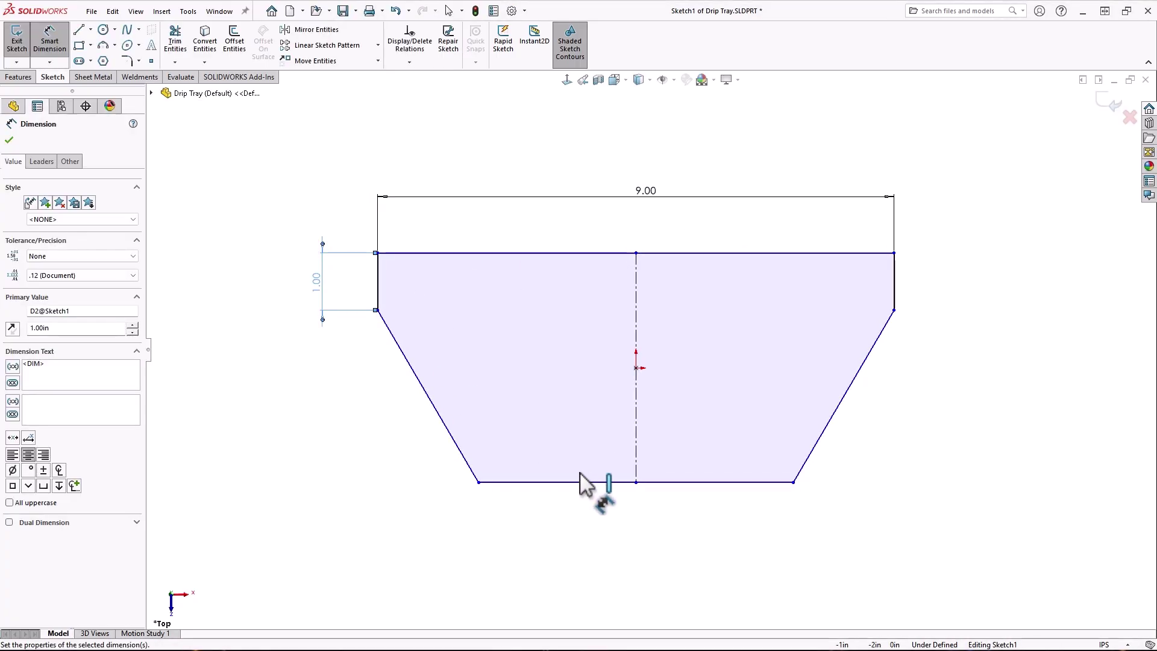
Step: Dimension the overall height between the top and bottom edges to 4 in and the bottom edge to 5.41 in
click(580, 482)
click(551, 254)
click(258, 361)
key(Return)
click(654, 482)
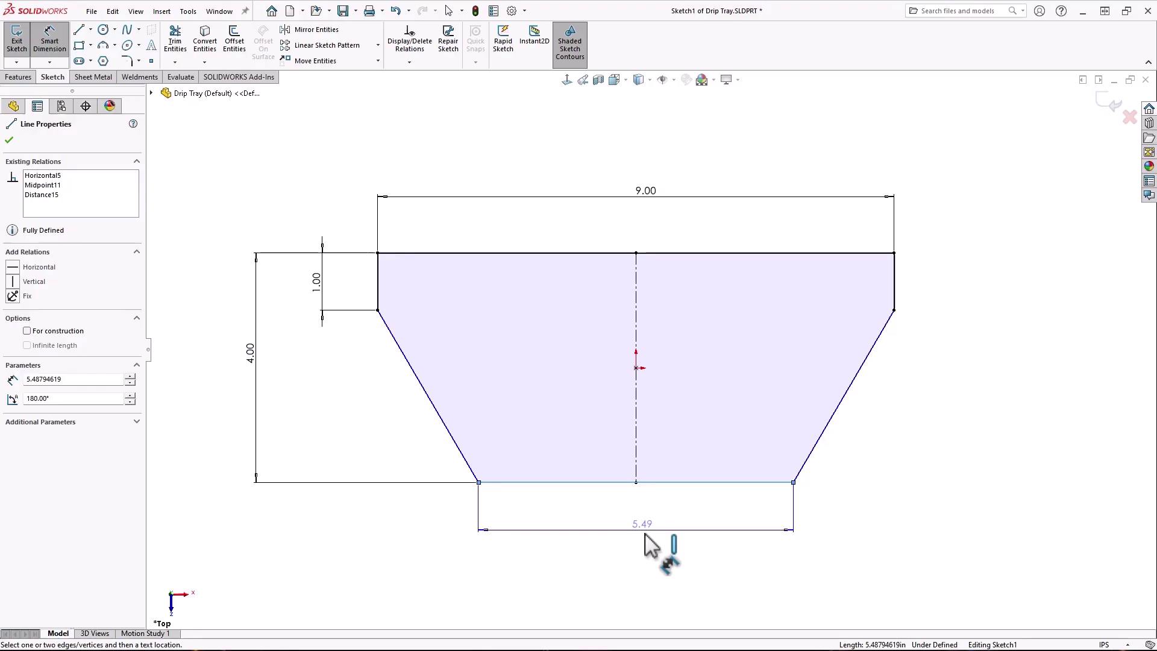
click(663, 539)
text(5.41)
key(Return)
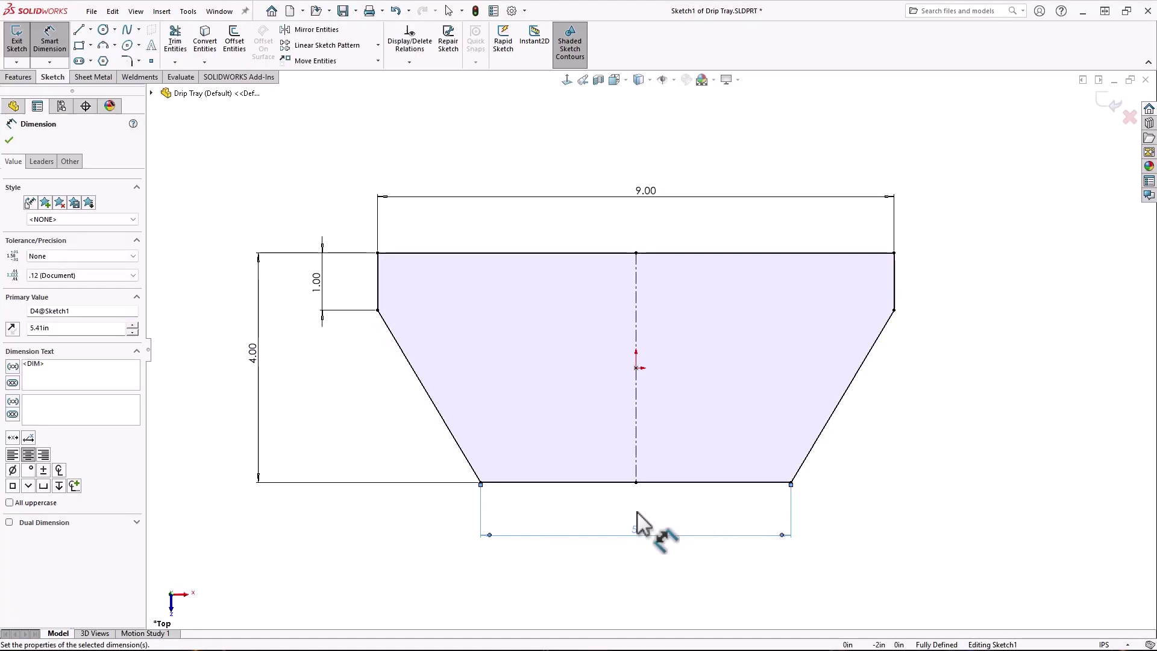
click(890, 522)
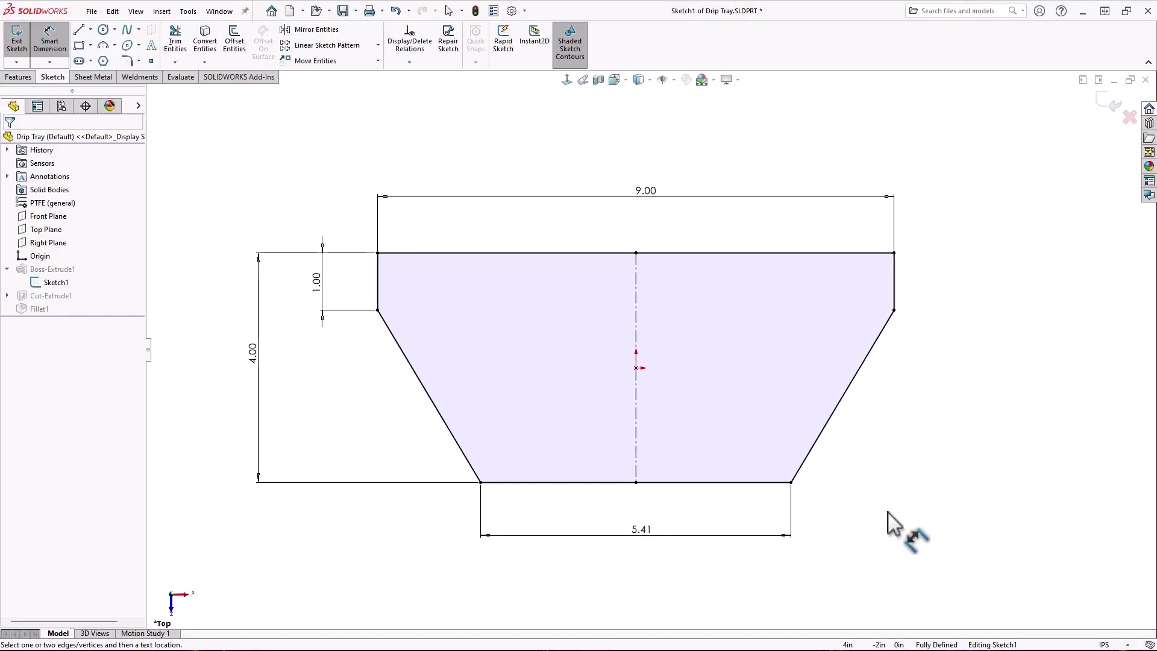
Step: Undo the profile lines, mirror and dimensions back to the bare vertical centerline
click(408, 14)
click(416, 98)
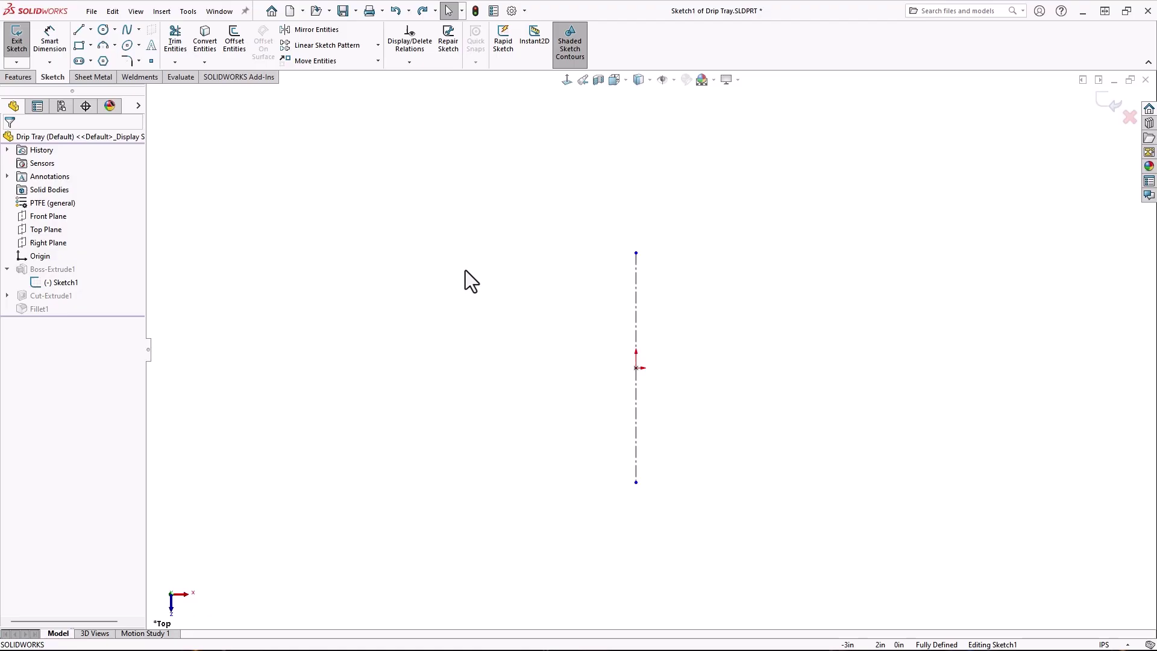
Step: Enable on-screen numeric input on entity creation and preview of sketch dimensions when selected in the sketch system options
click(512, 11)
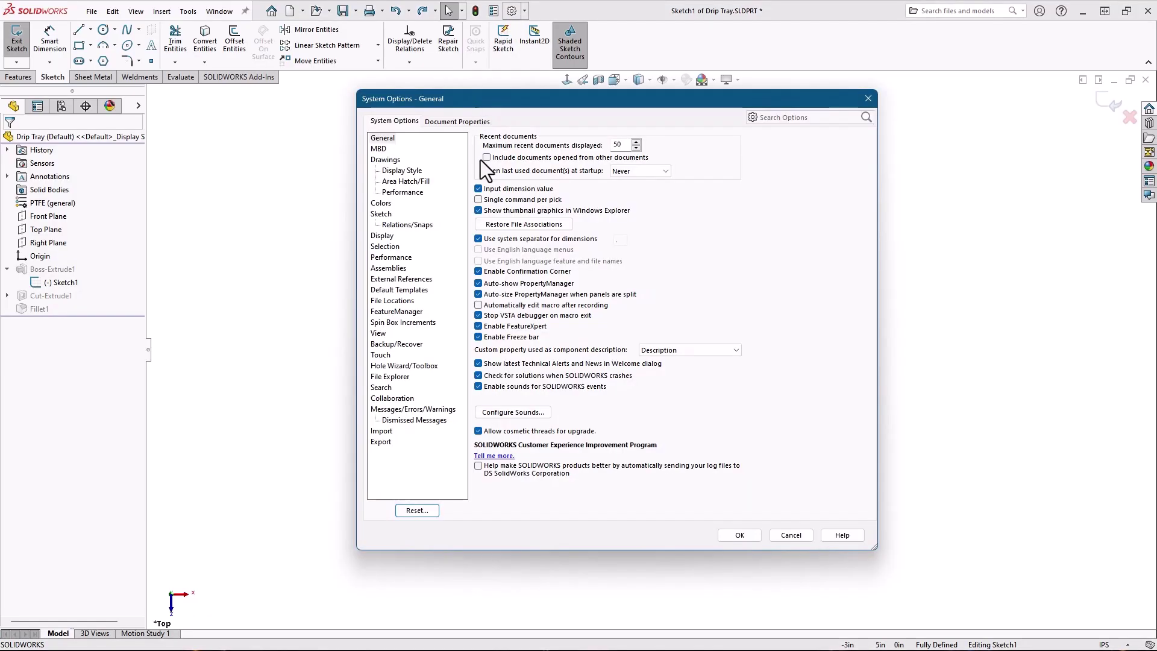
click(382, 214)
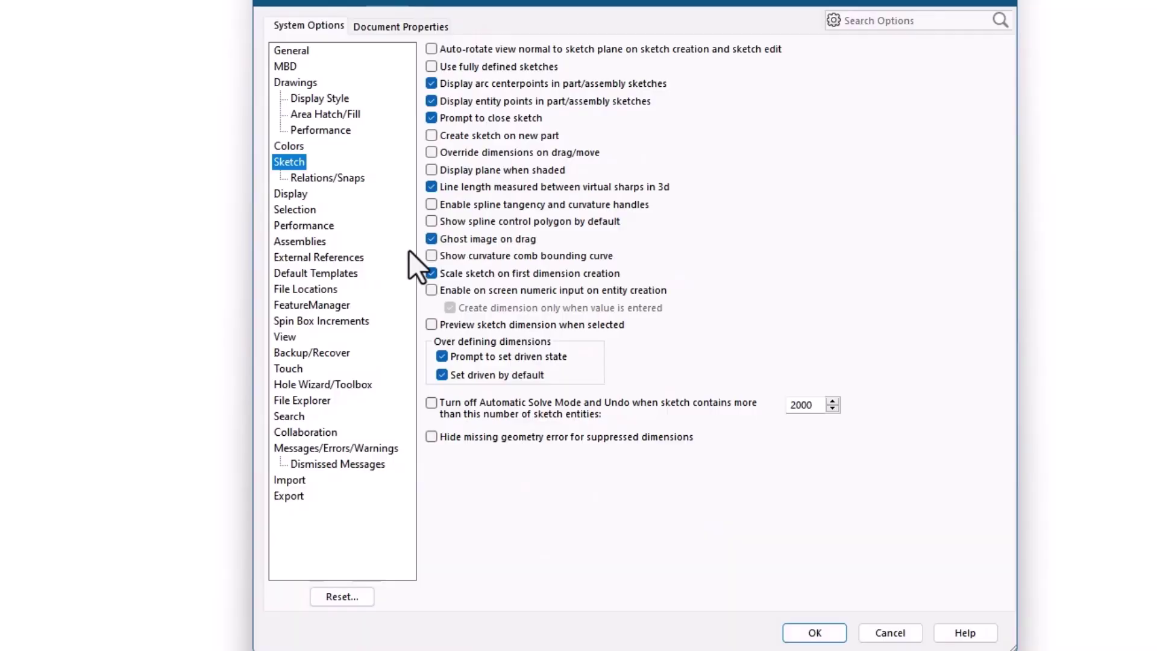
click(481, 305)
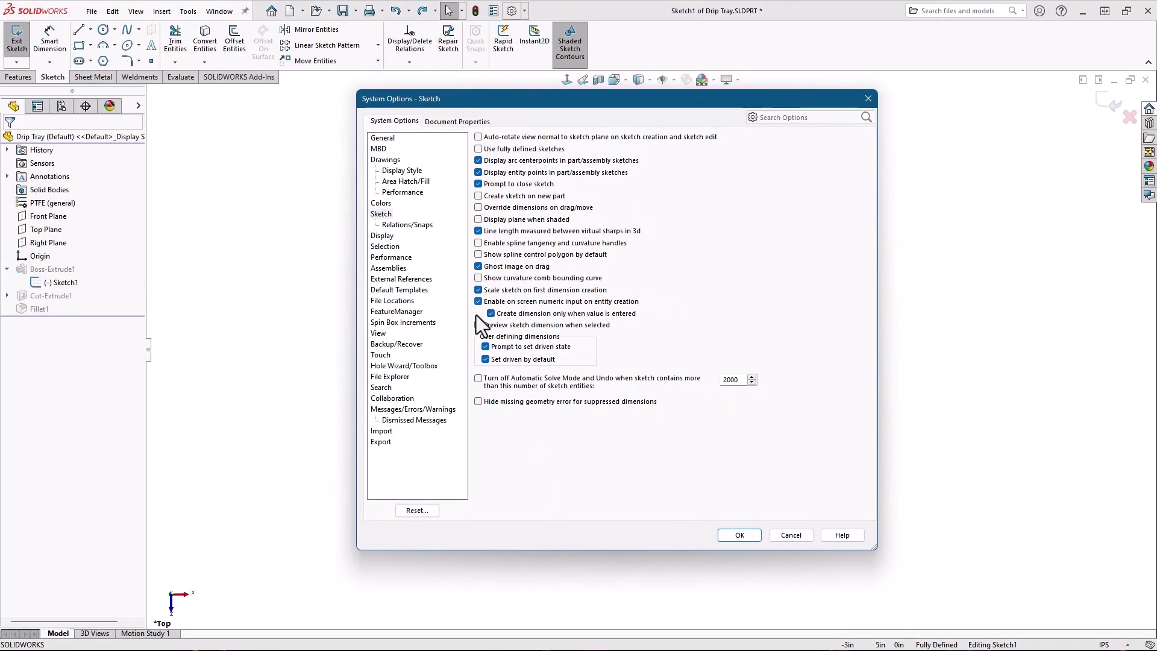
click(741, 536)
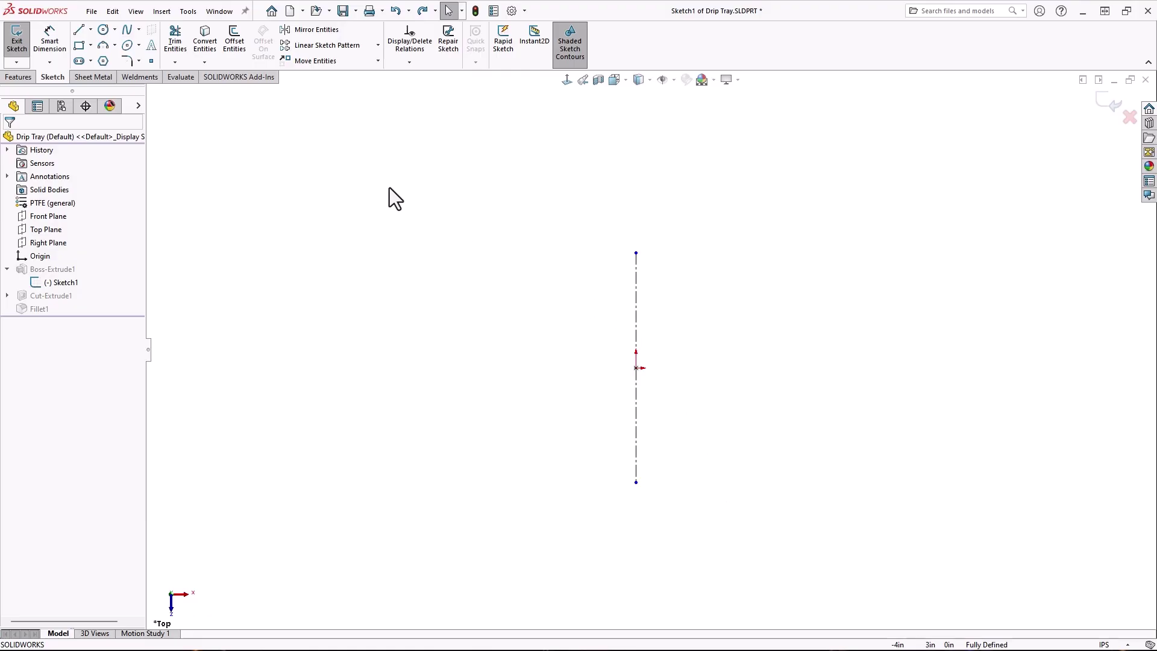
Step: Sketch the left half-profile from the centerline's lower end, entering 1 in for the vertical side, and mirror it about the centerline
click(79, 30)
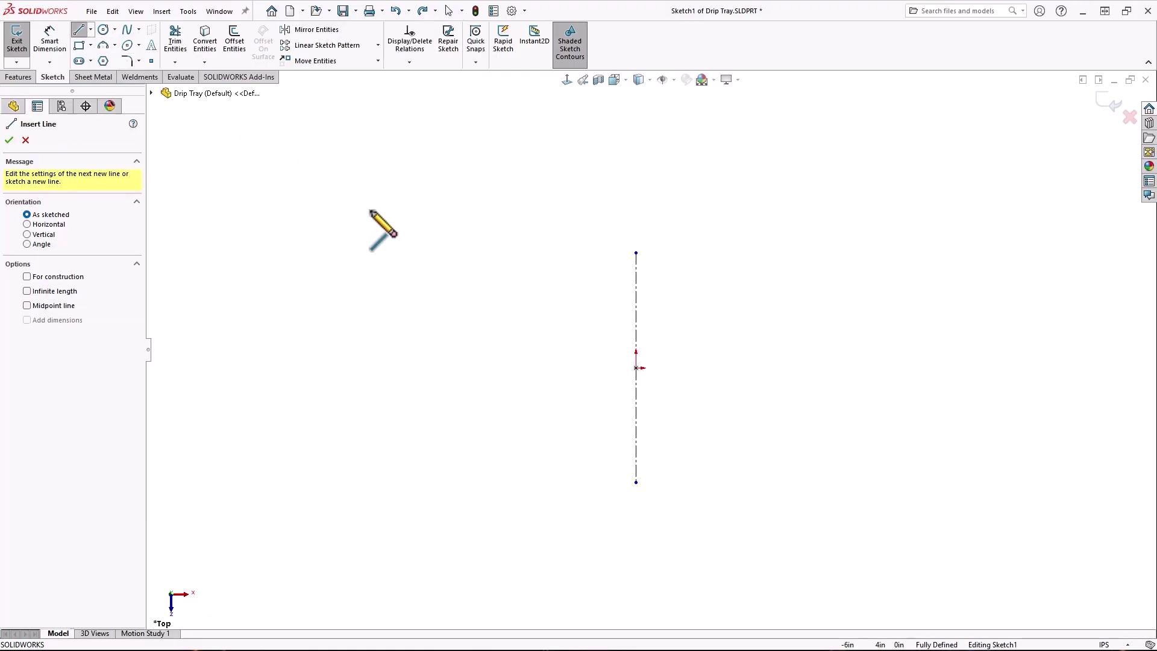
click(636, 482)
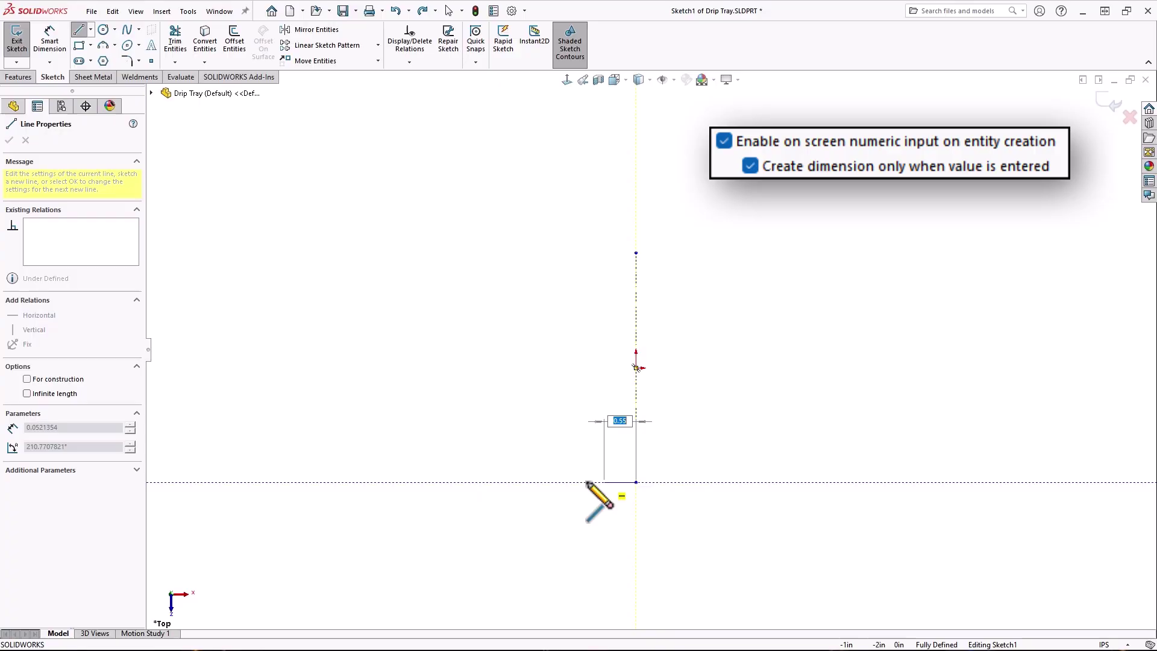
click(494, 482)
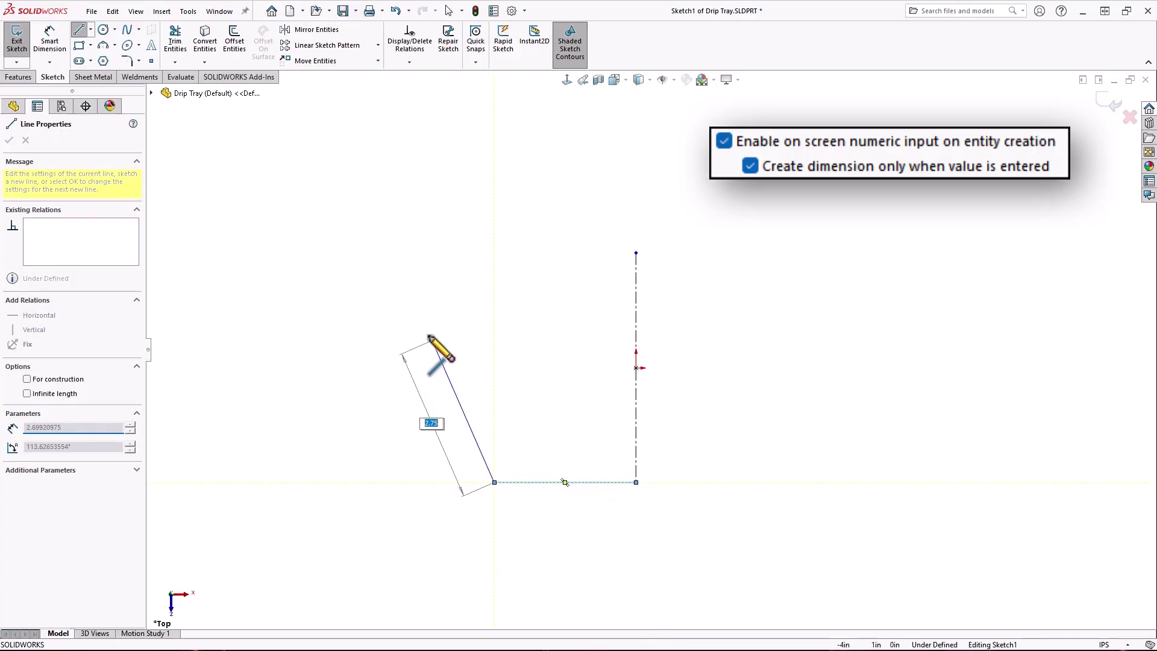
click(401, 326)
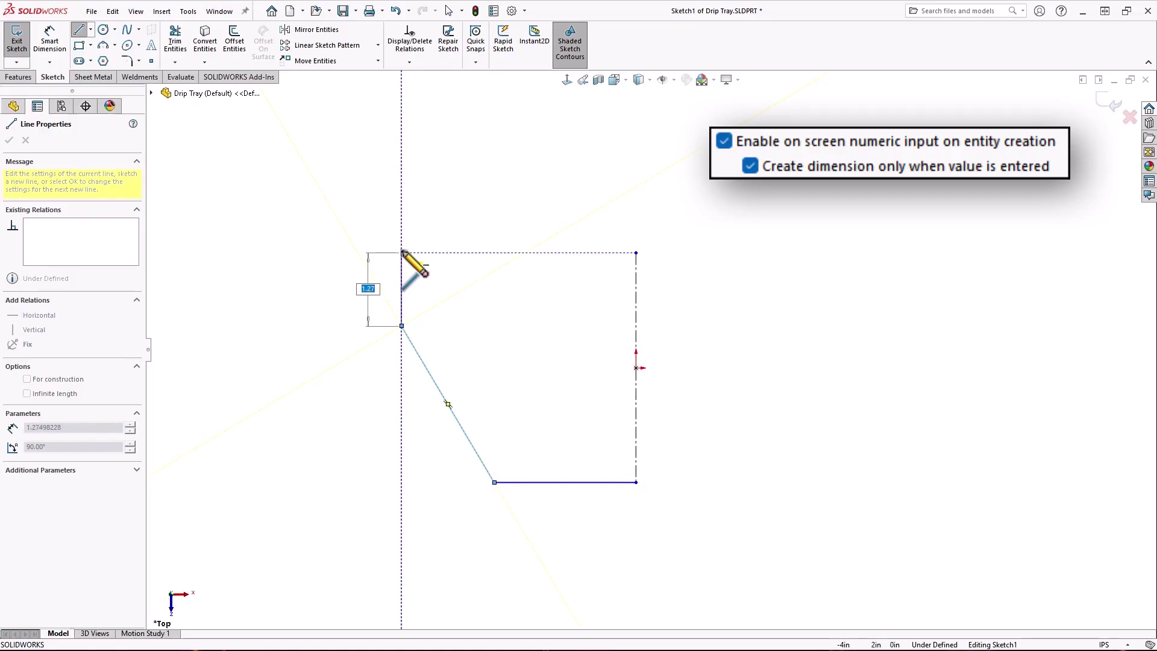
text(1)
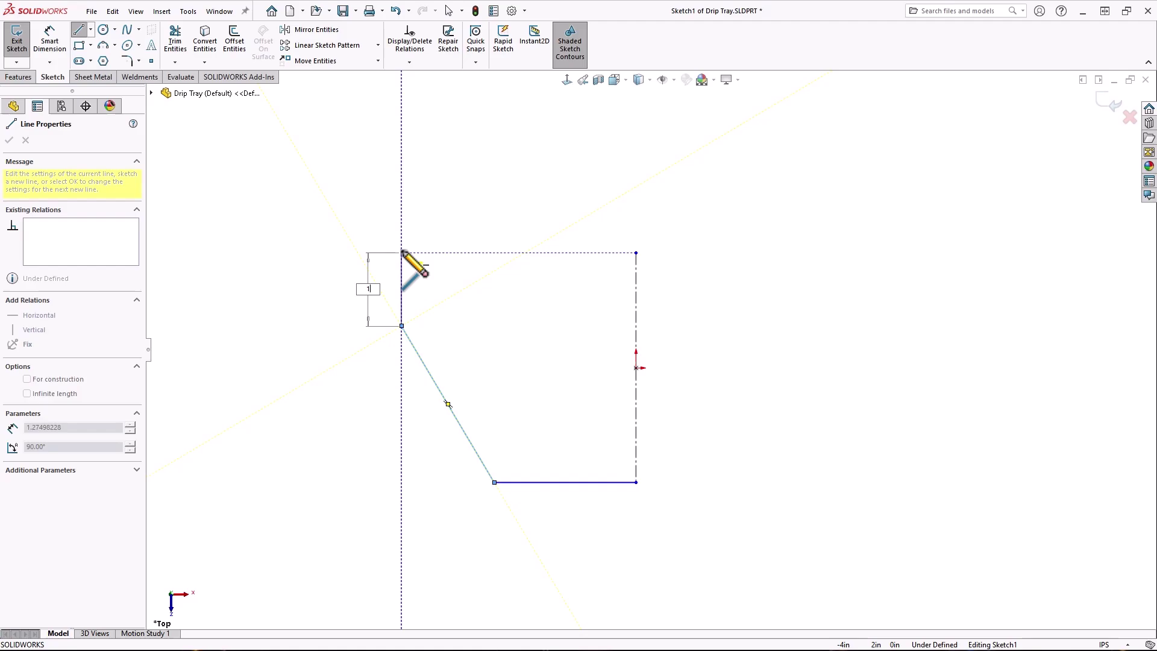
key(Return)
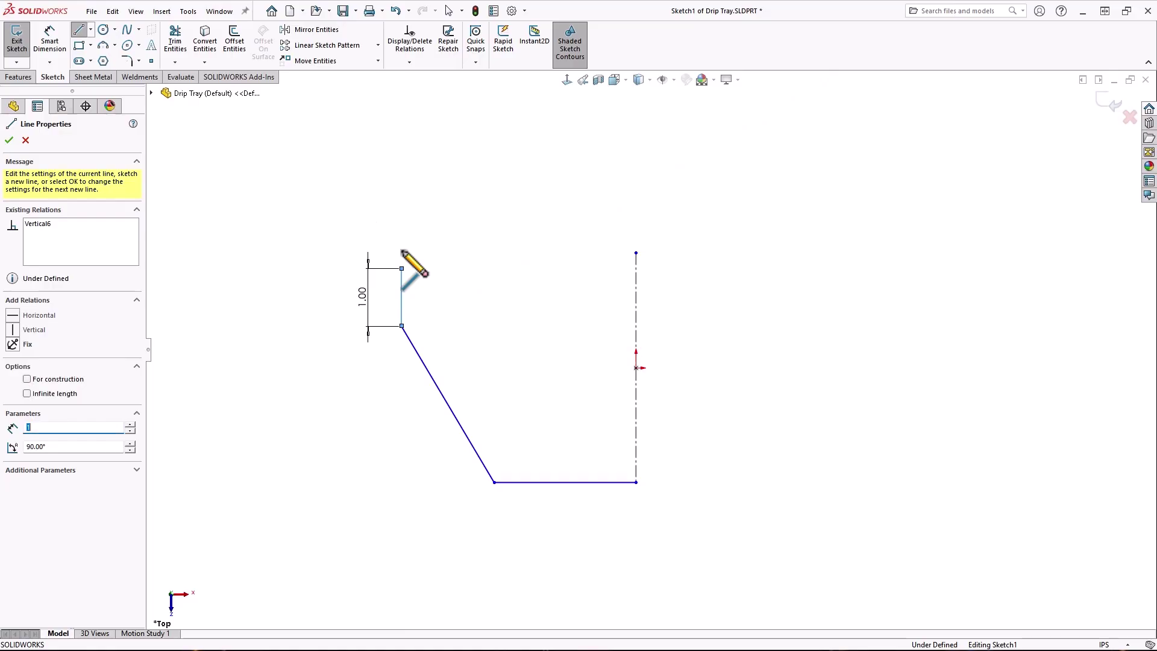
click(637, 269)
key(Escape)
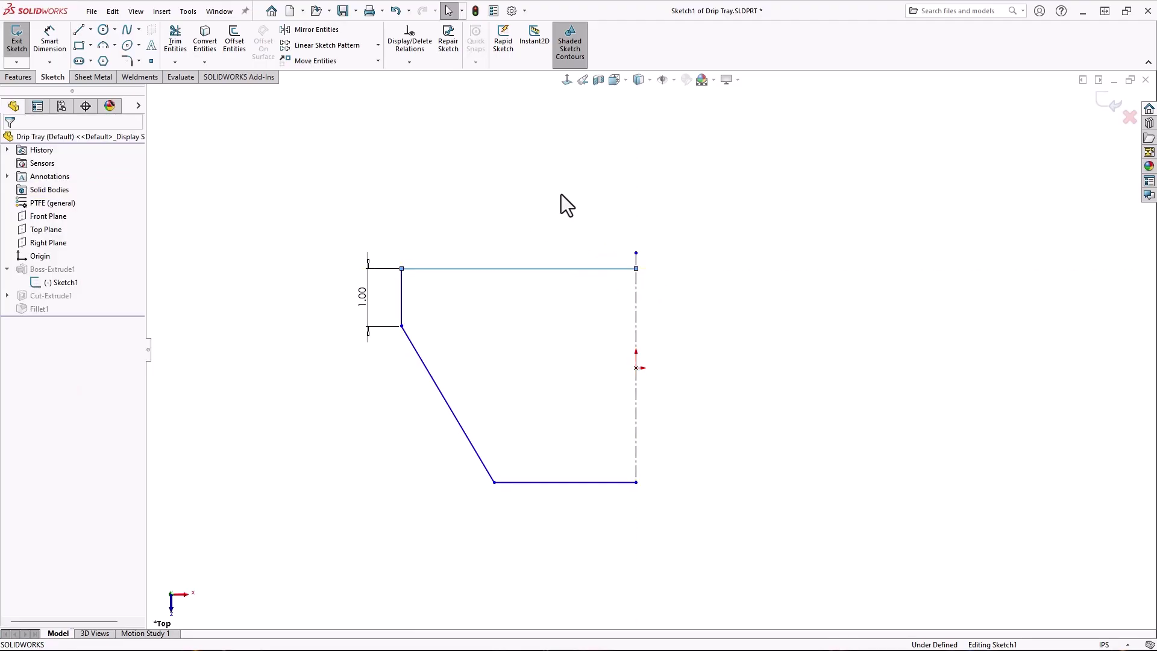
drag(292, 183, 776, 545)
click(311, 29)
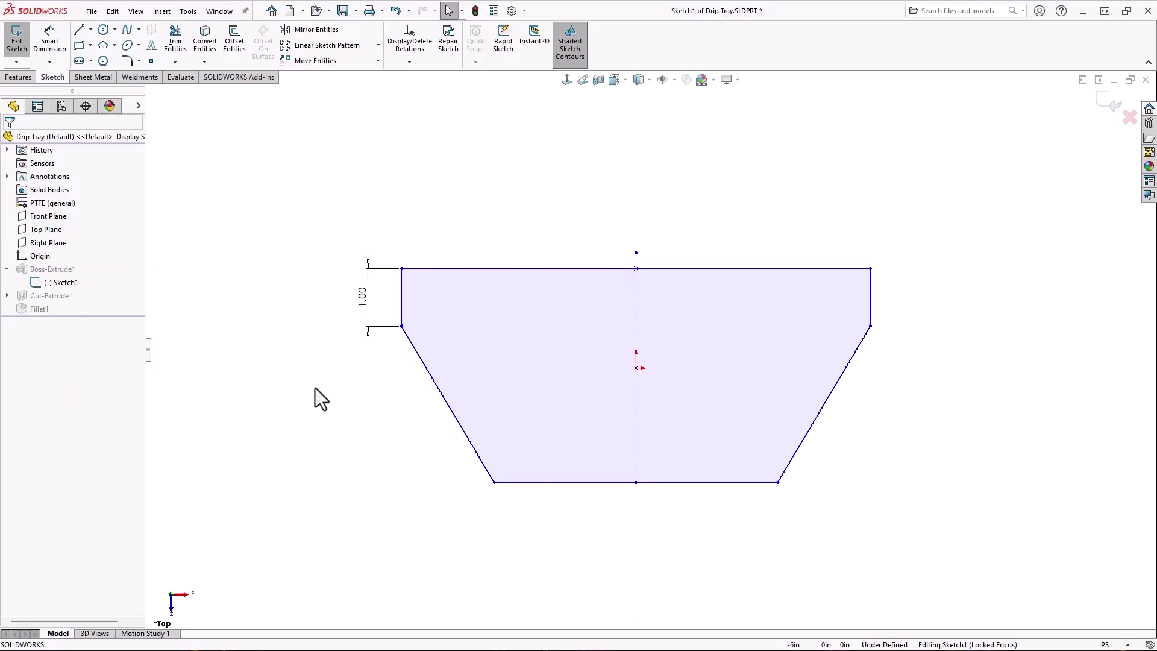
Step: Dimension the profile's top edge to 9 in using the previewed sketch dimension
click(540, 295)
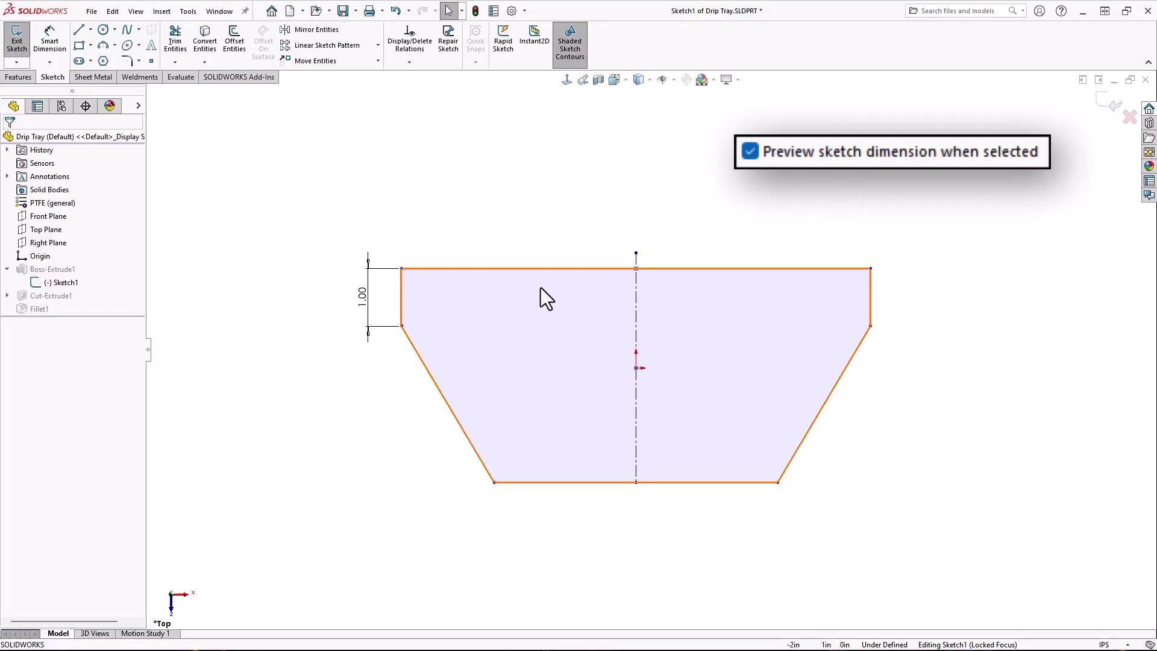
click(552, 270)
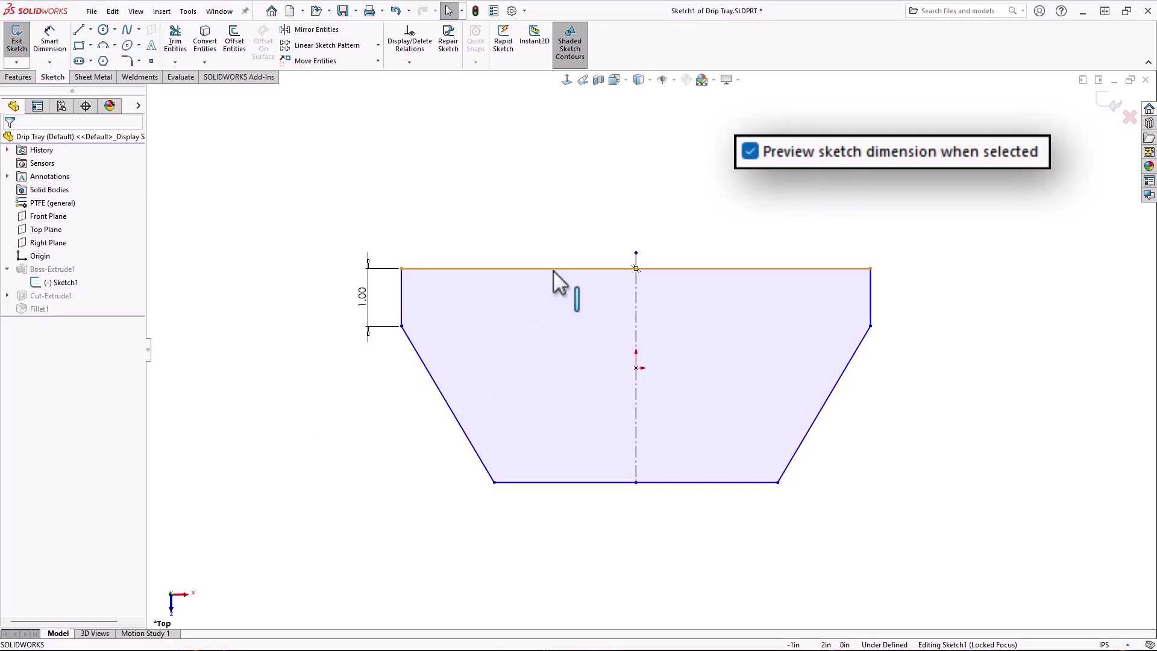
click(553, 270)
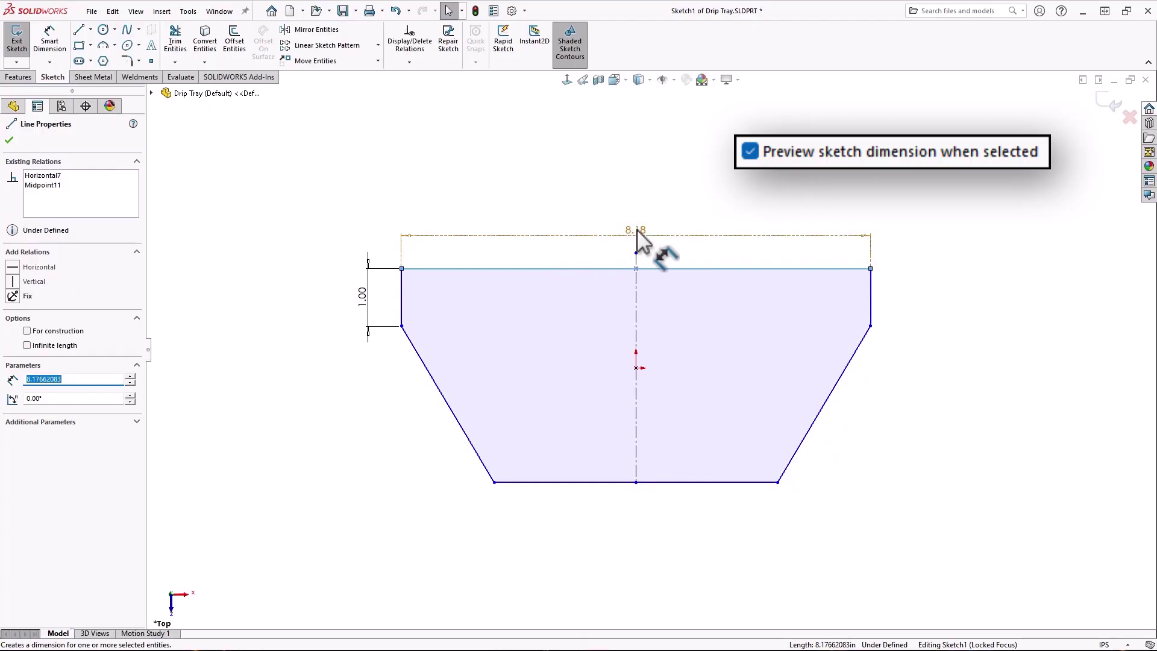
click(637, 232)
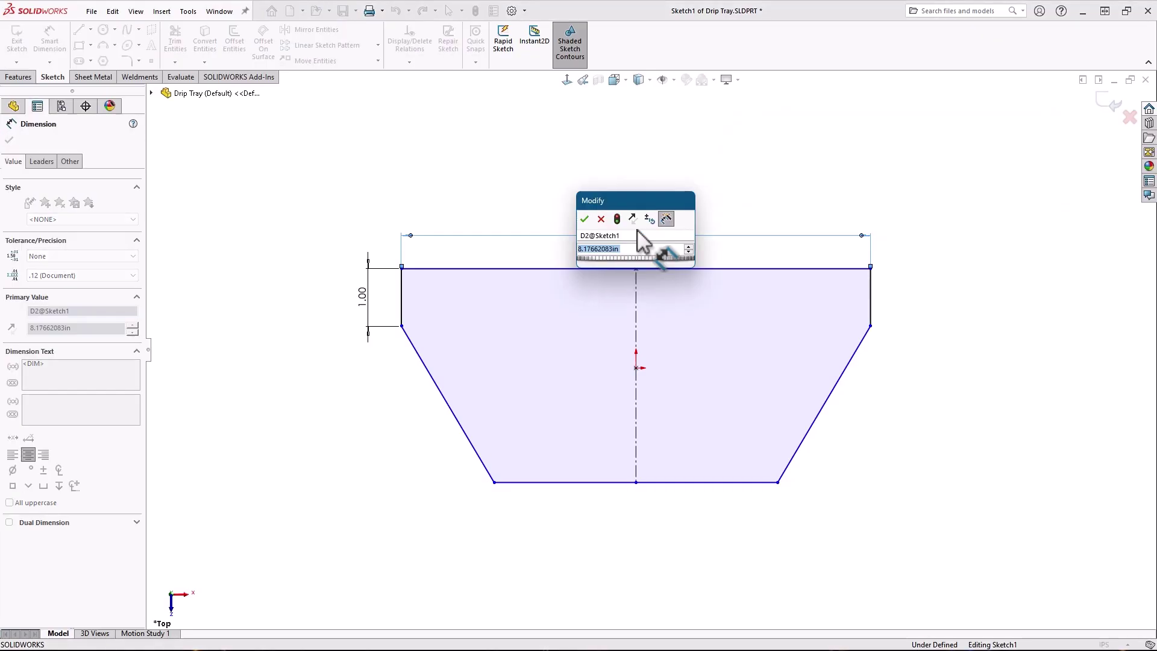
text(9)
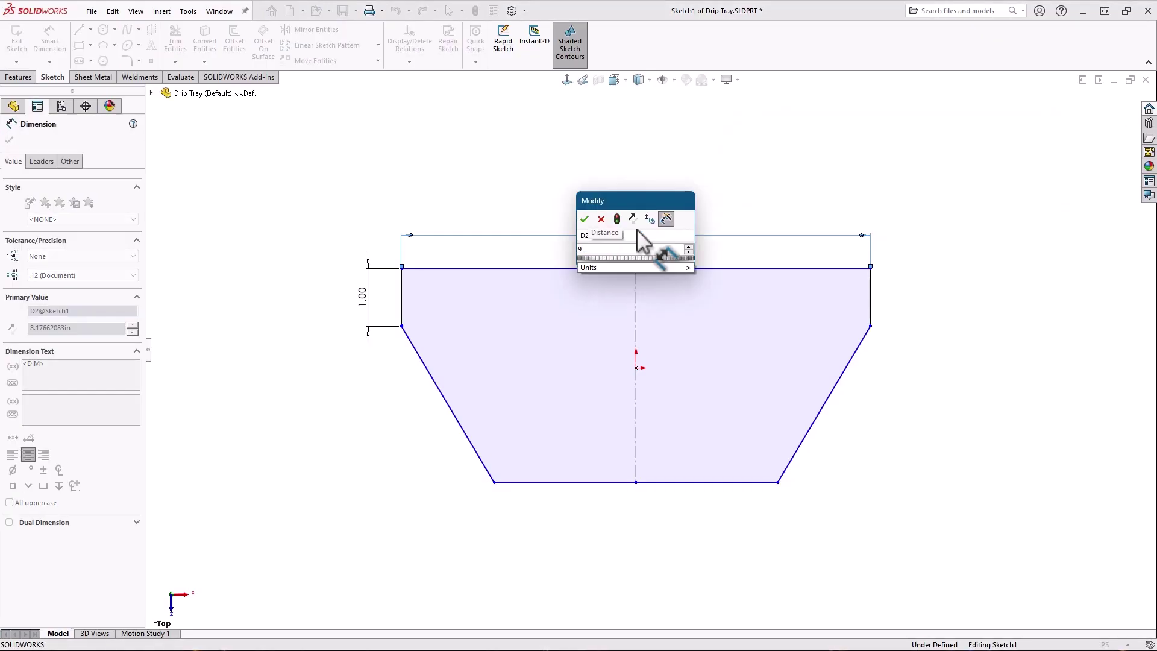
key(Return)
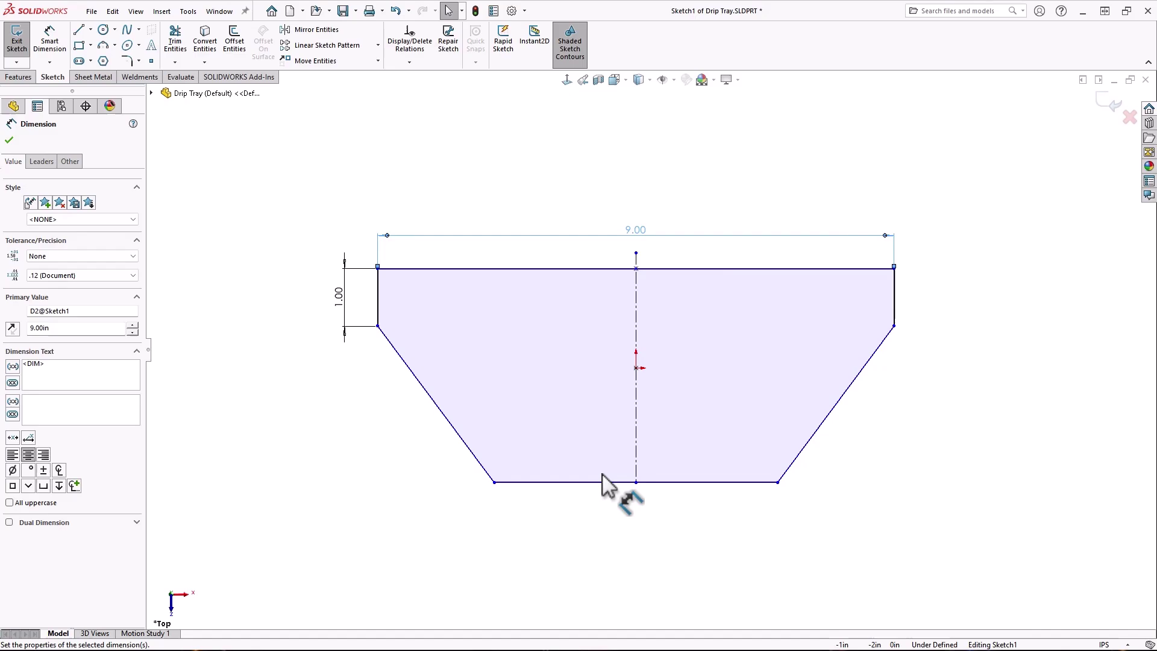
key(Escape)
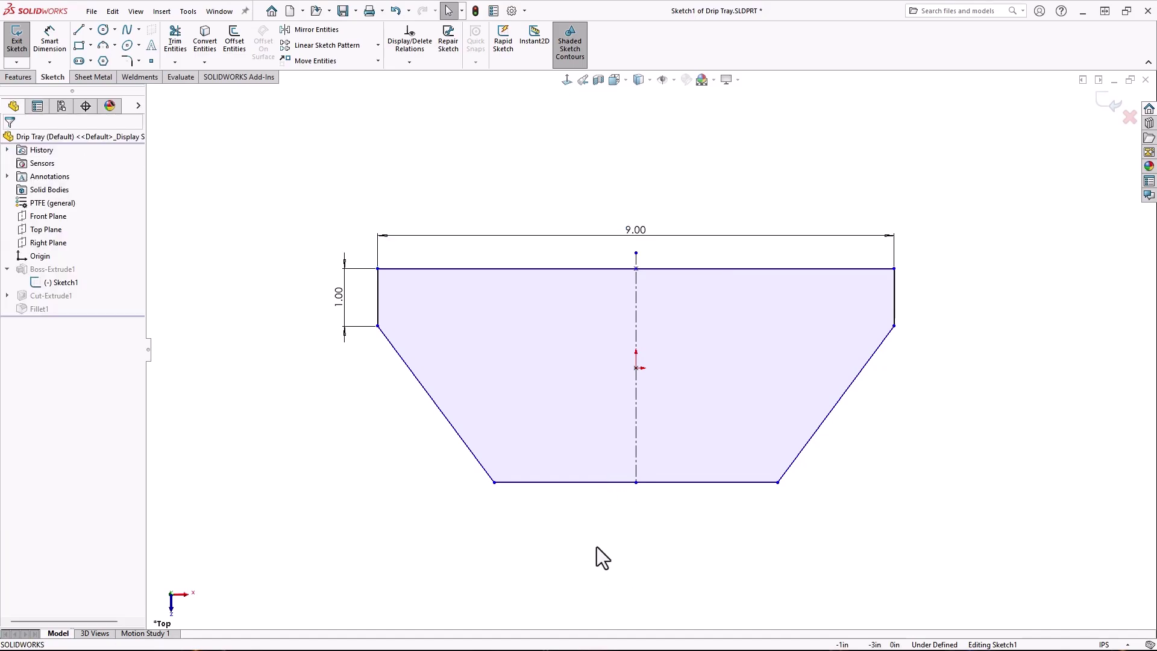
Step: Dimension the profile's bottom edge to 5.41 in from its previewed sketch dimension
click(595, 482)
click(645, 516)
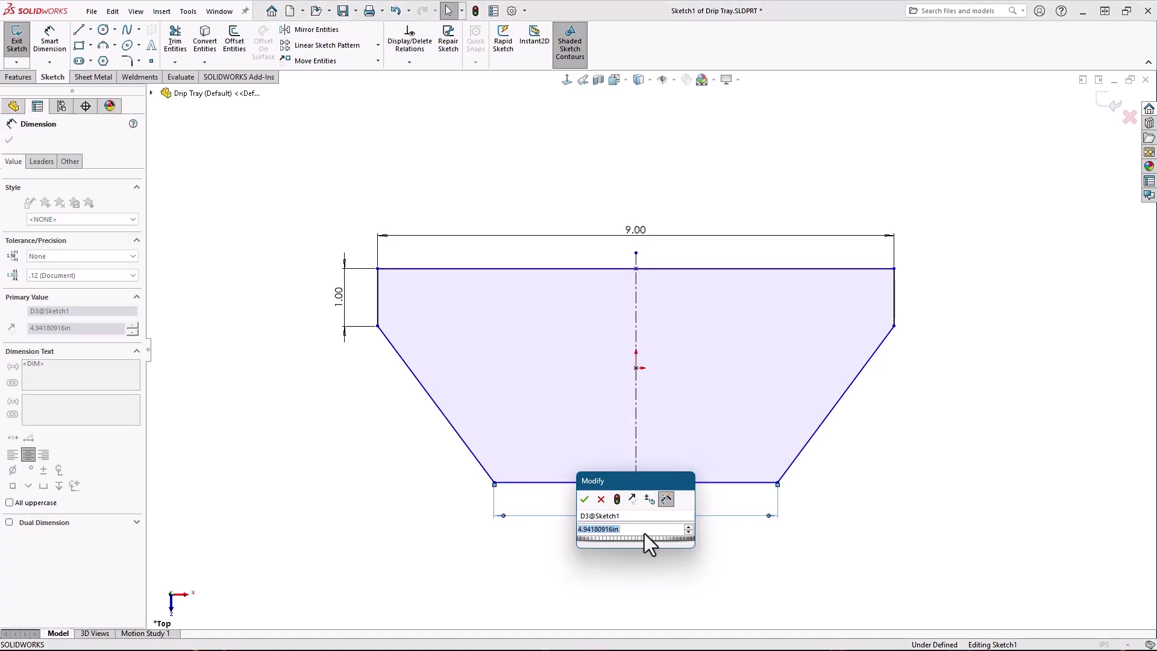
text(5.41)
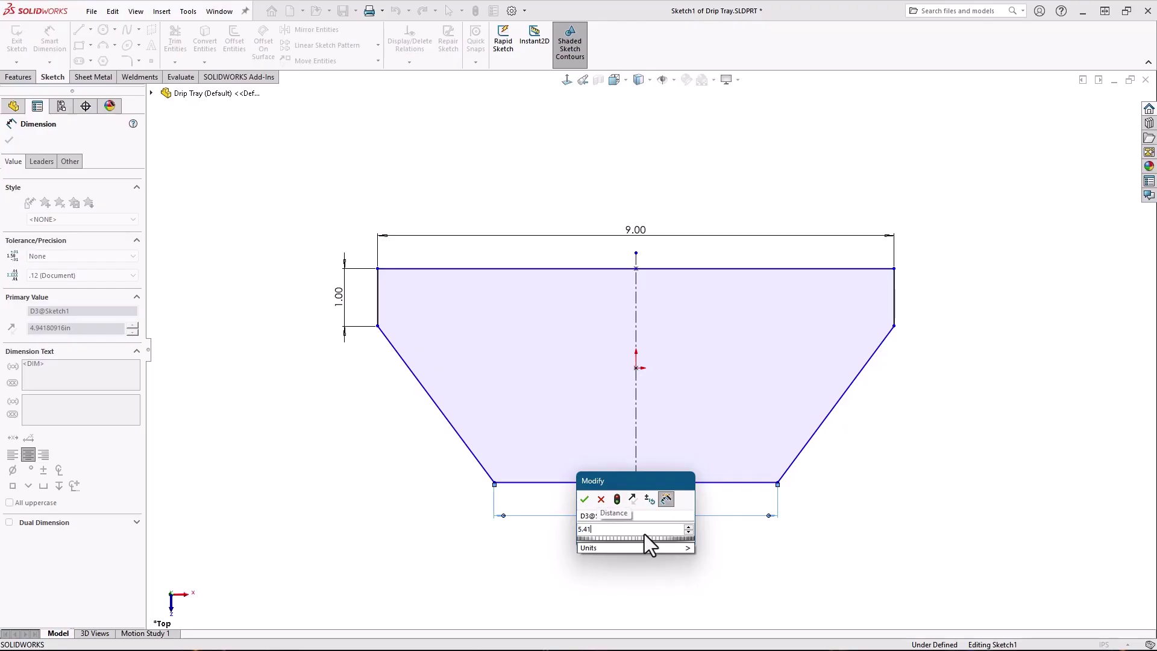
key(Return)
key(Escape)
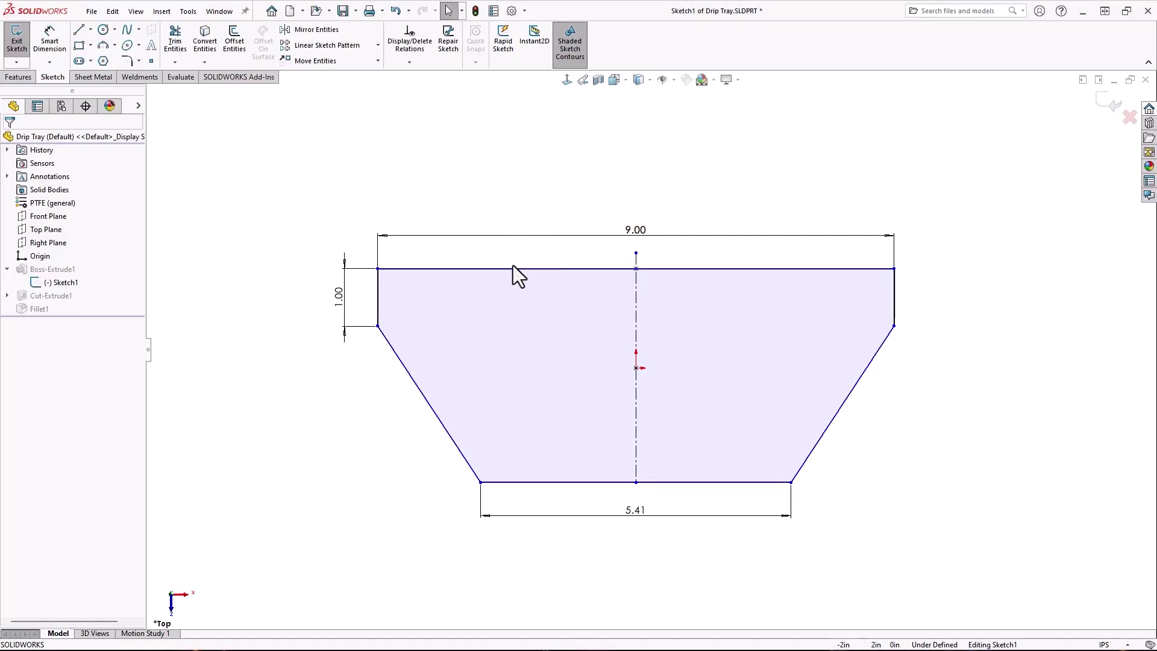
Step: Dimension the height between the top and bottom edges to 4 in and move that dimension outside the profile's left side
ctrl+click(515, 269)
ctrl+click(547, 482)
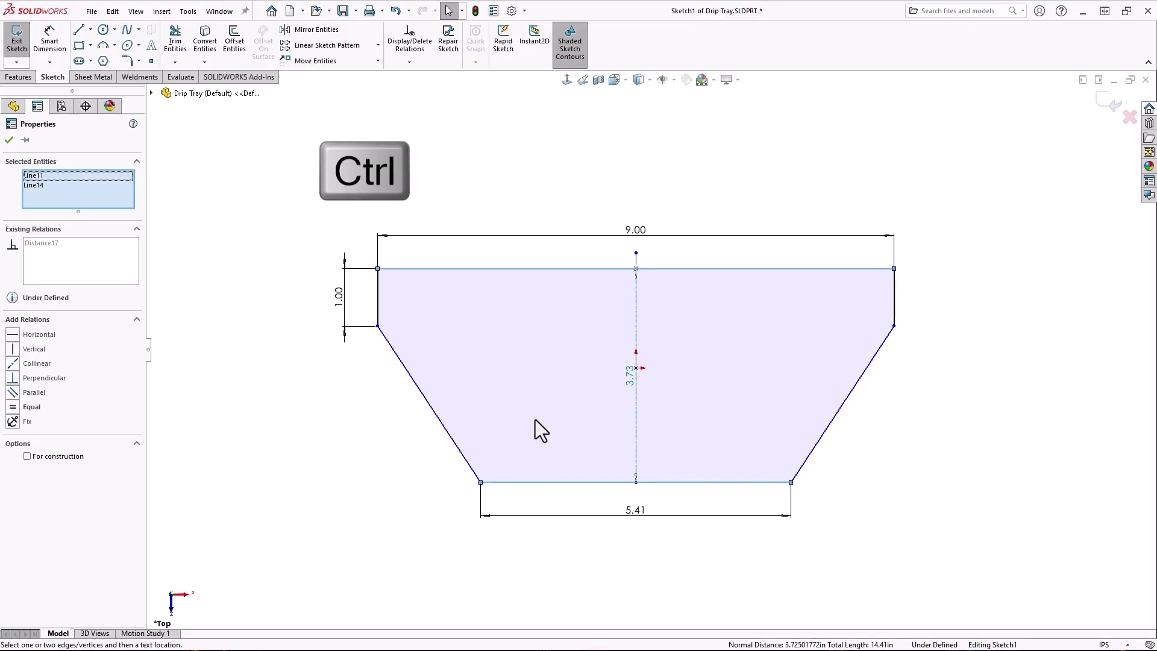
click(630, 378)
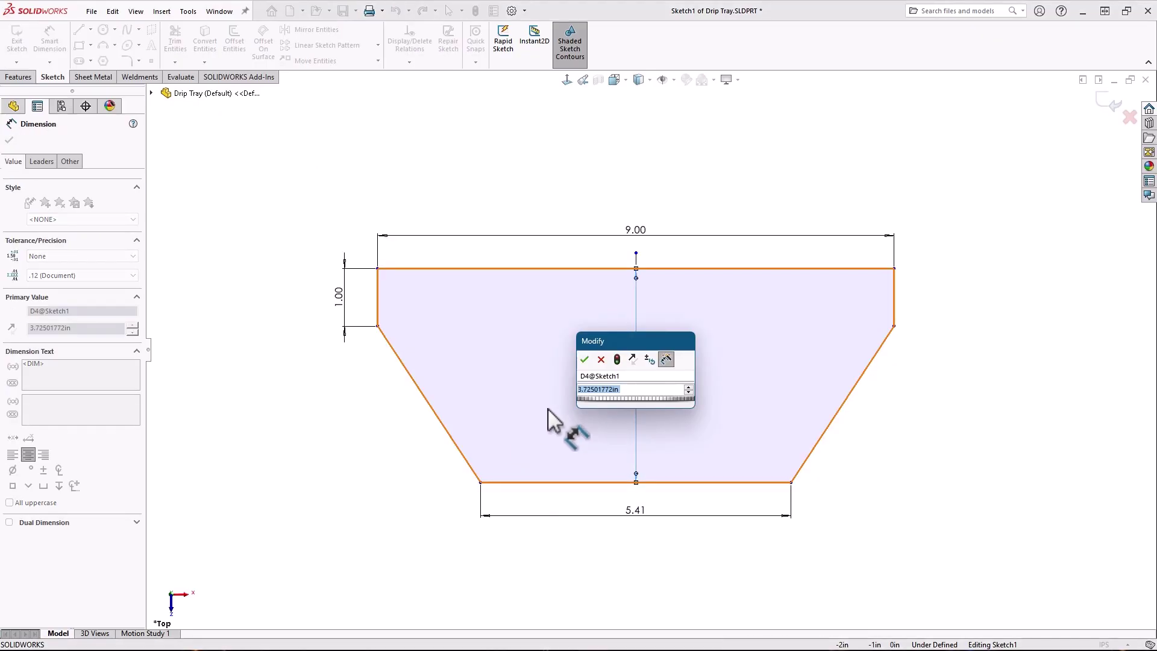
text(4)
key(Return)
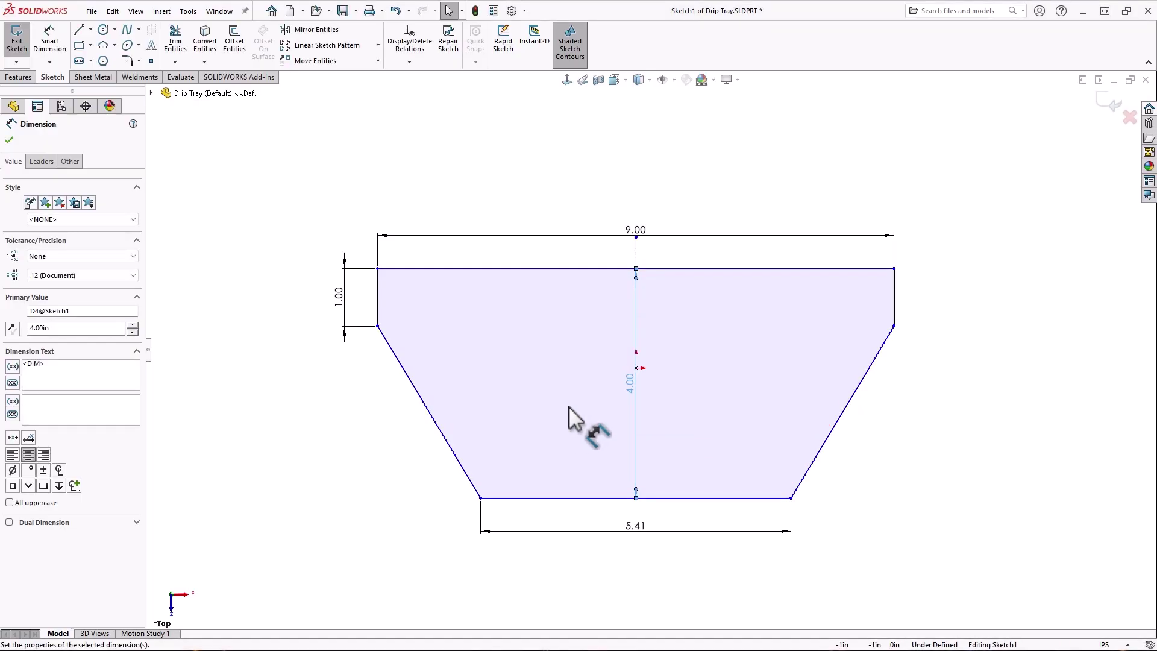
key(Escape)
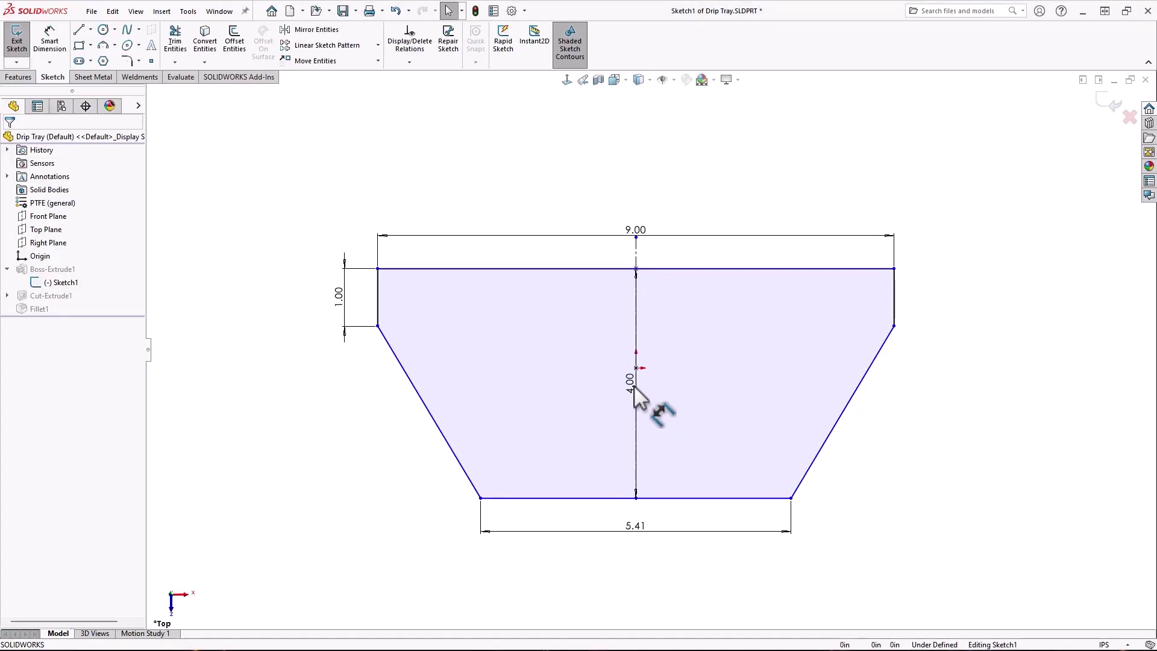
mouse_move(631, 388)
mouse_down()
mouse_move(341, 385)
mouse_move(266, 370)
mouse_up()
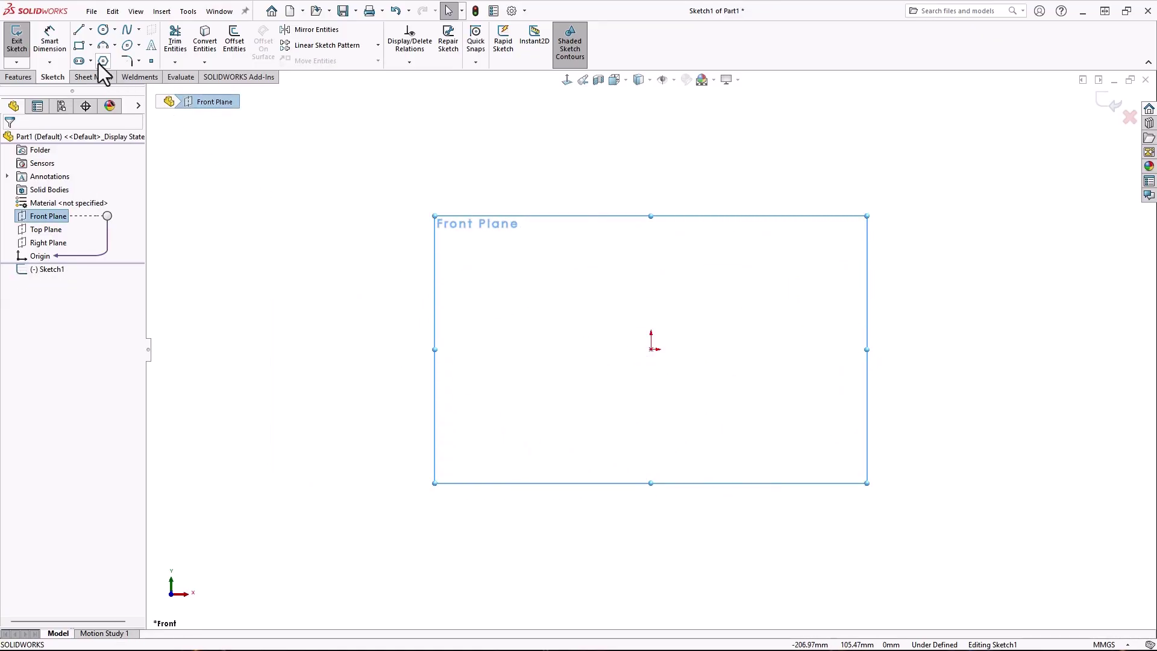
Step: Sketch a corner rectangle on the Front Plane from the origin, entering 20 mm for the height and 50 mm for the width
click(81, 48)
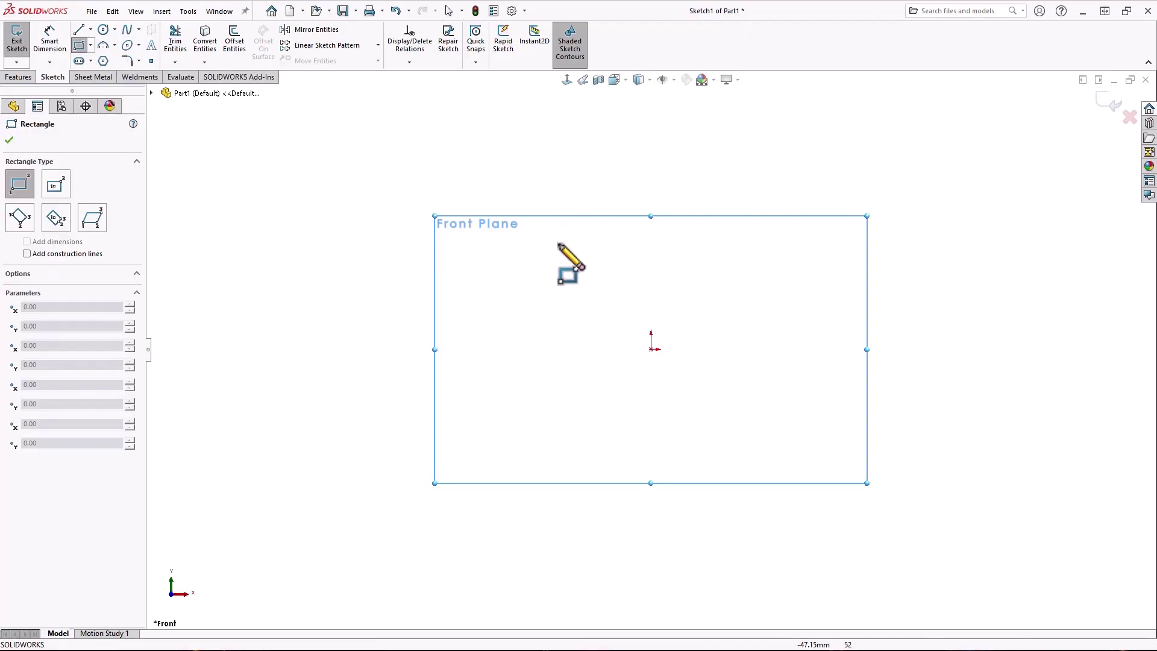
click(651, 349)
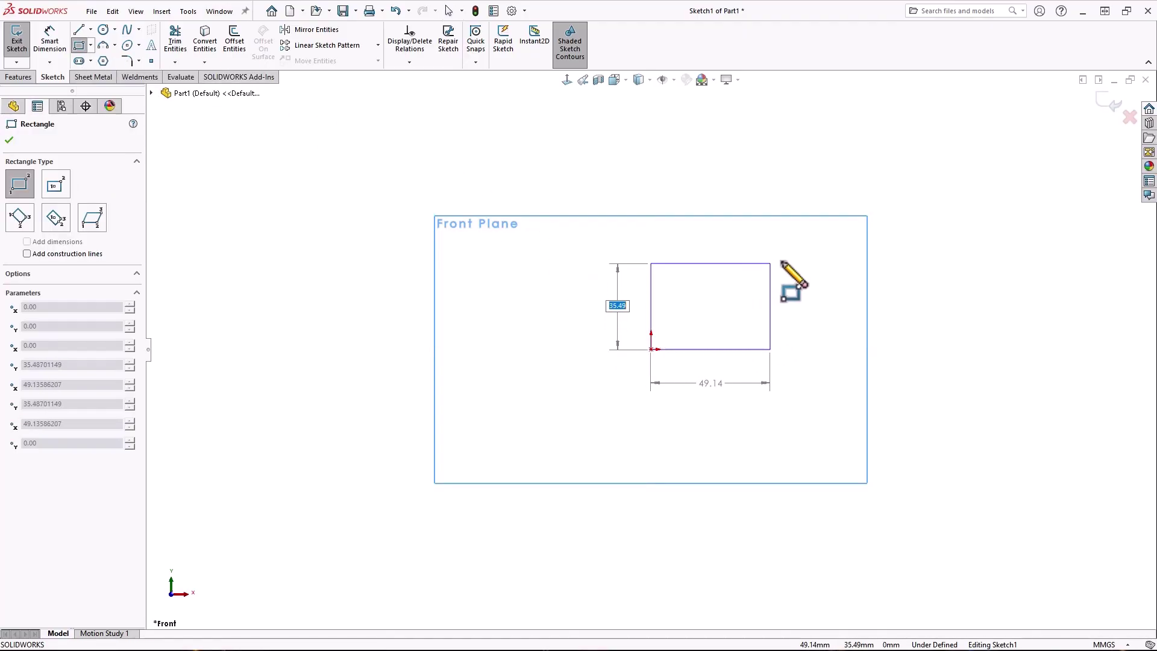
text(20)
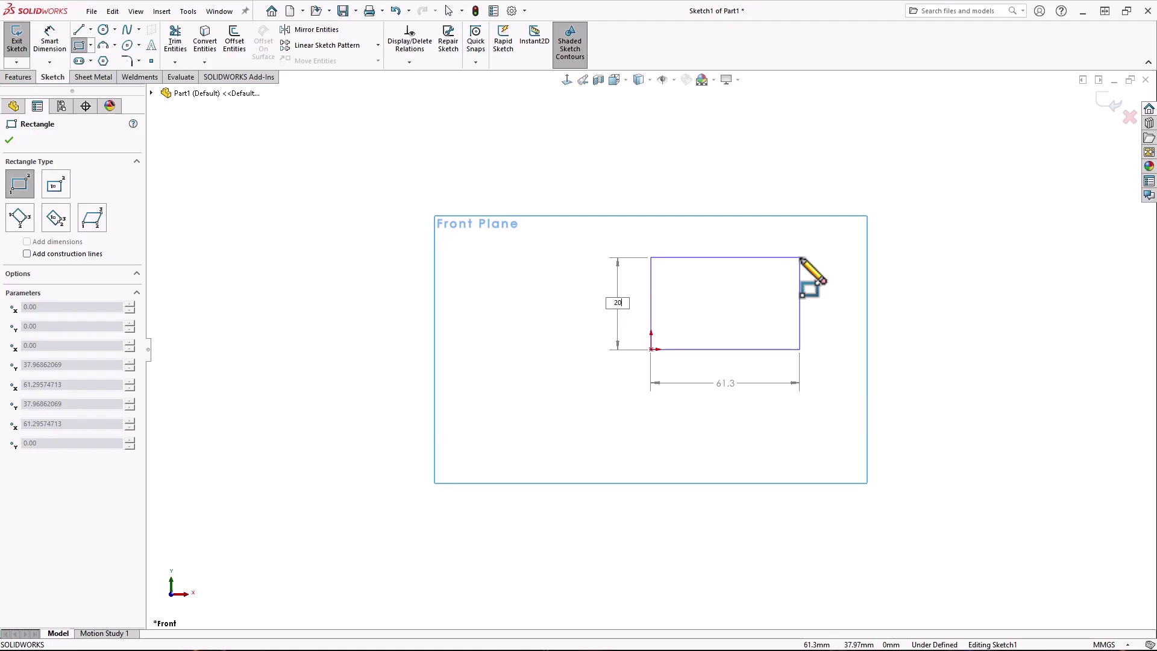
key(Tab)
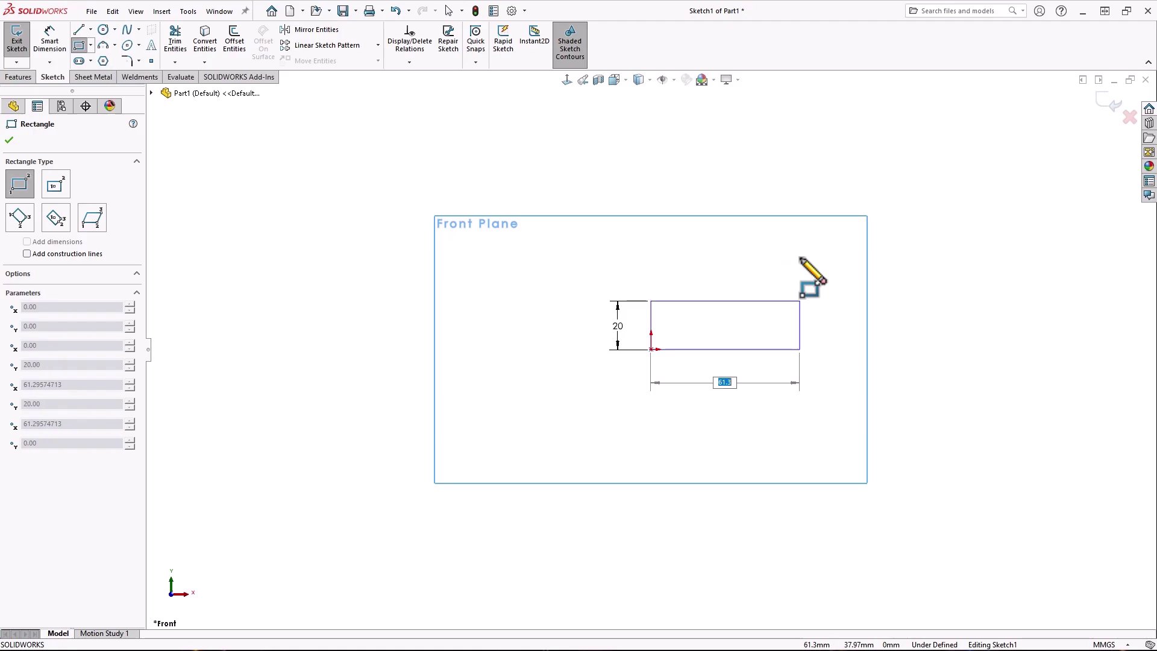
key(Return)
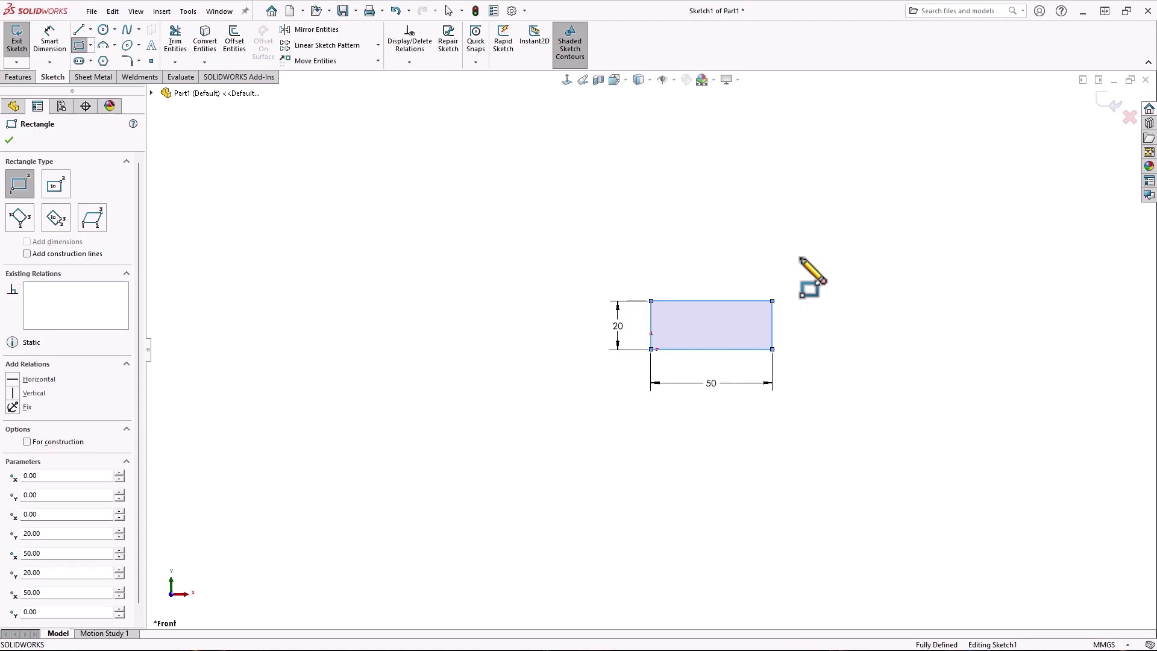
Step: Sketch a circle inside the rectangle near its middle, entering a 10 mm diameter
scroll(706, 370, down, 5)
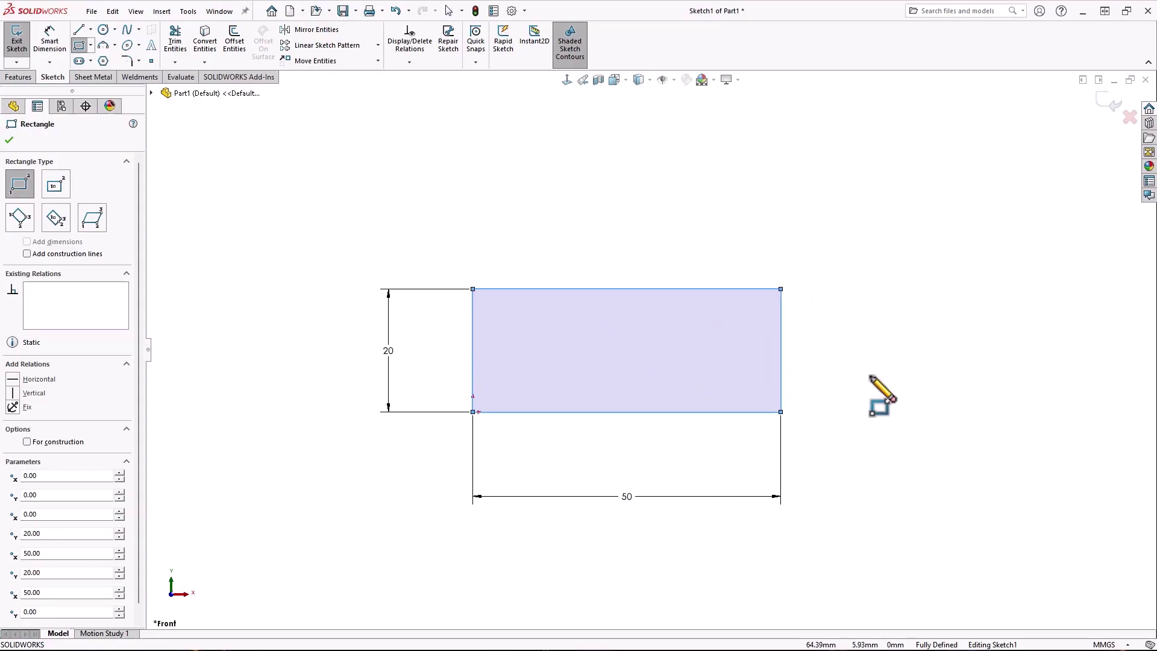
click(104, 30)
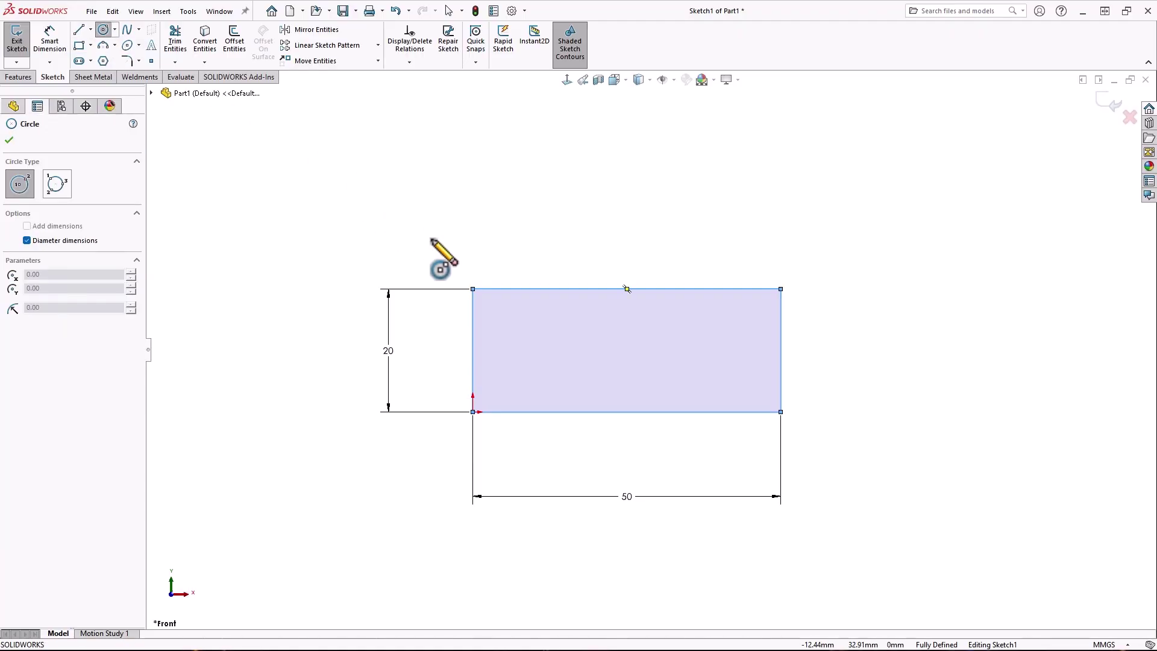
click(612, 351)
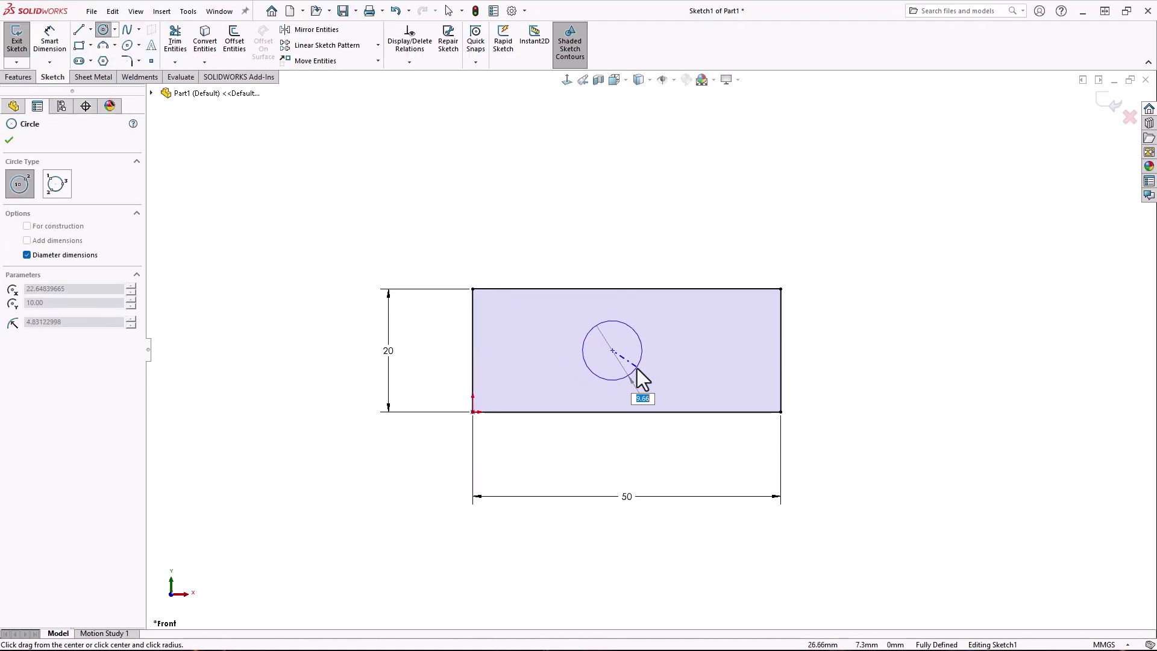
text(10)
key(Return)
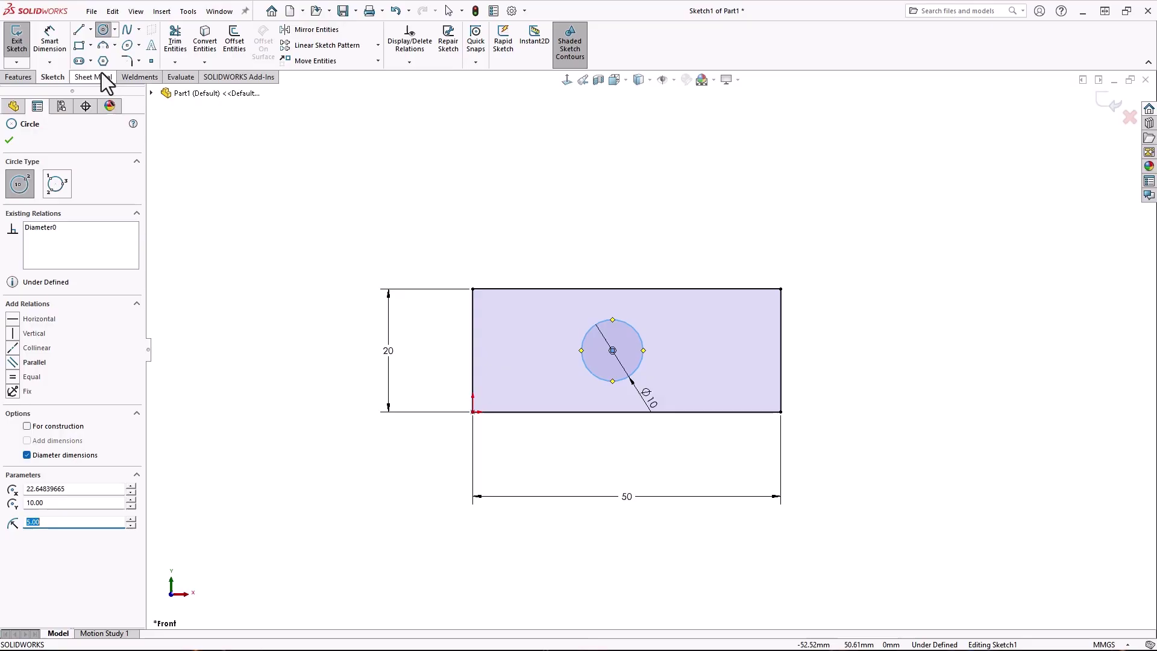
Step: Sketch a horizontal straight slot above the rectangle, entering 50 mm between centers and 10 mm for the width
click(79, 61)
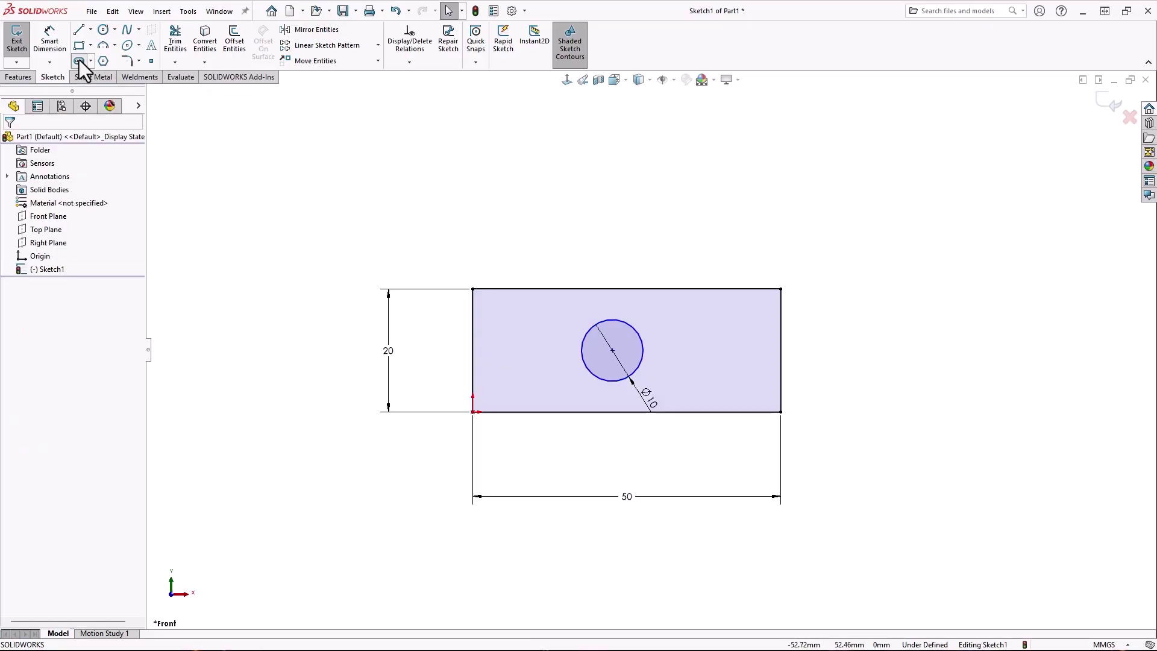
click(485, 195)
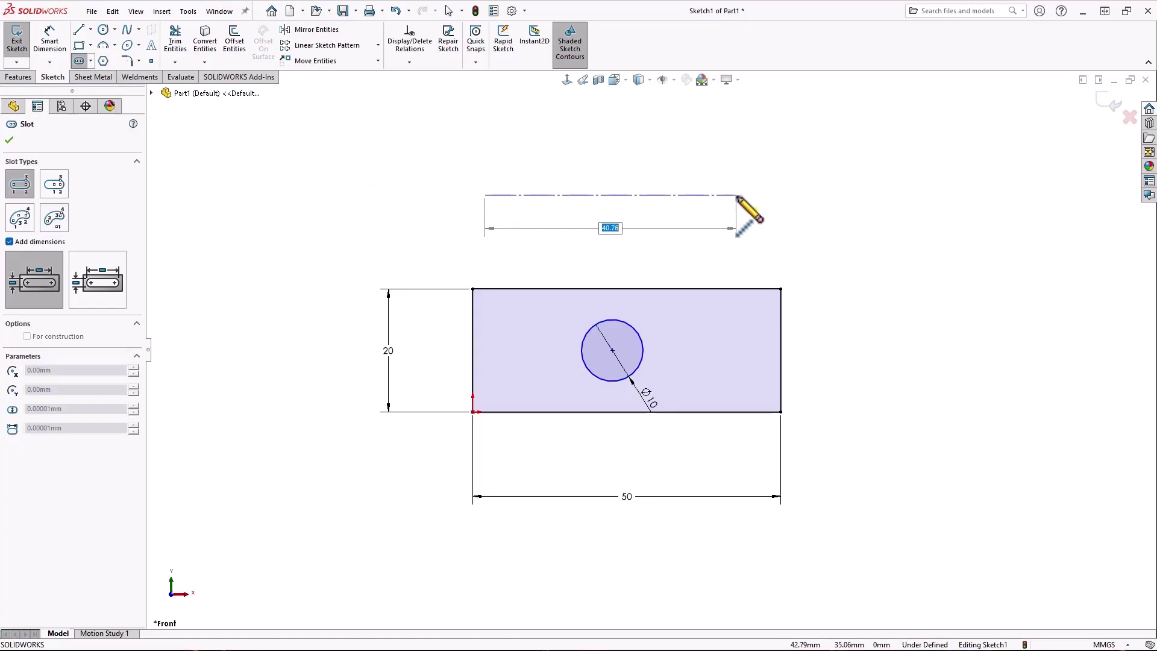
text(50)
key(Return)
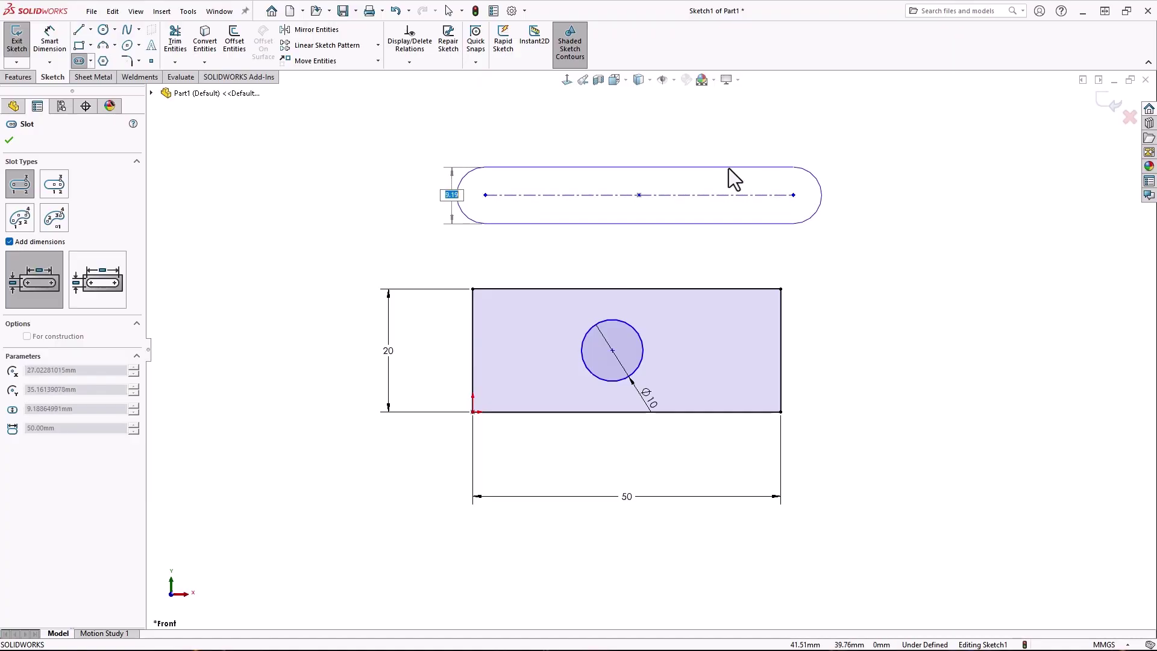
text(10)
key(Return)
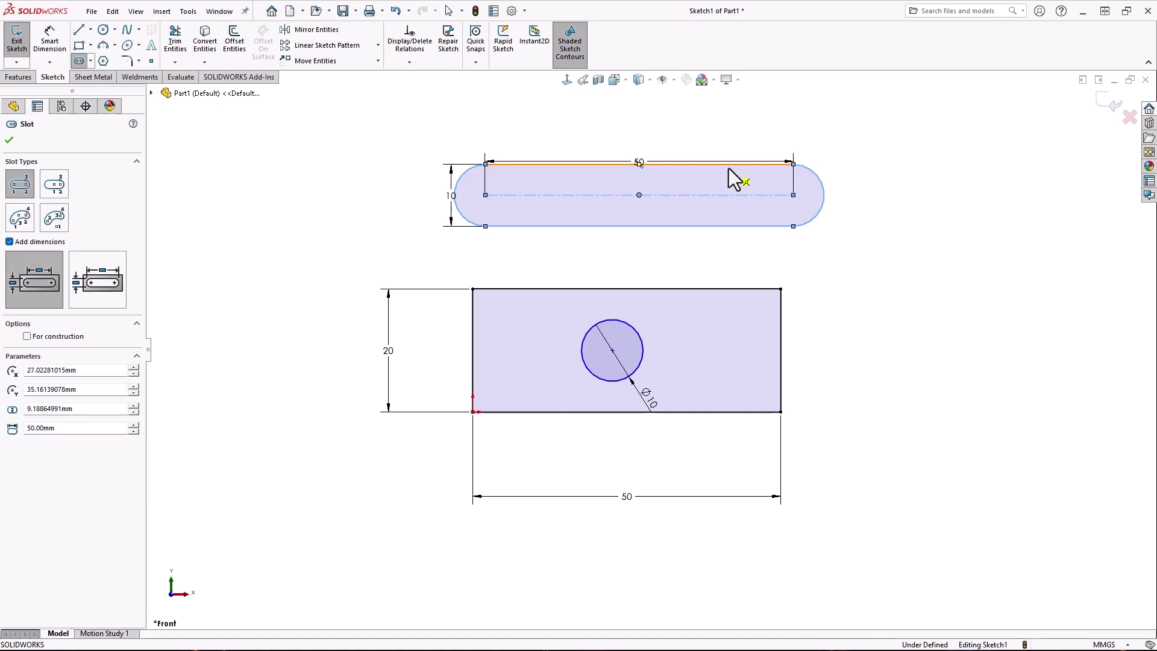
right_click(871, 140)
click(892, 150)
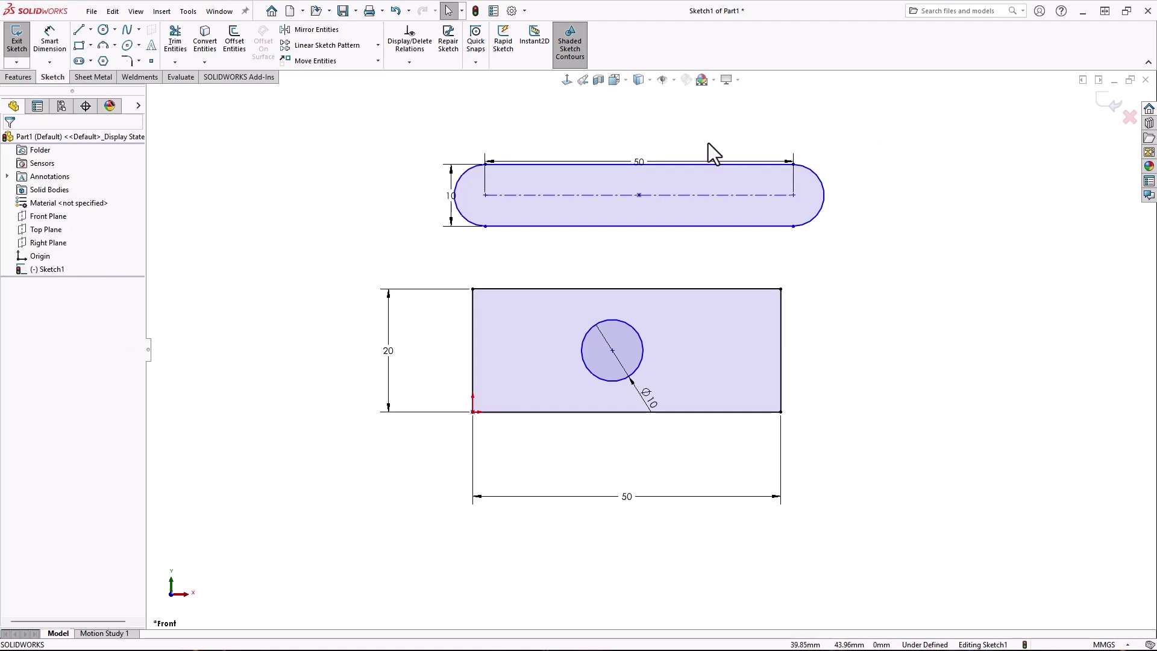